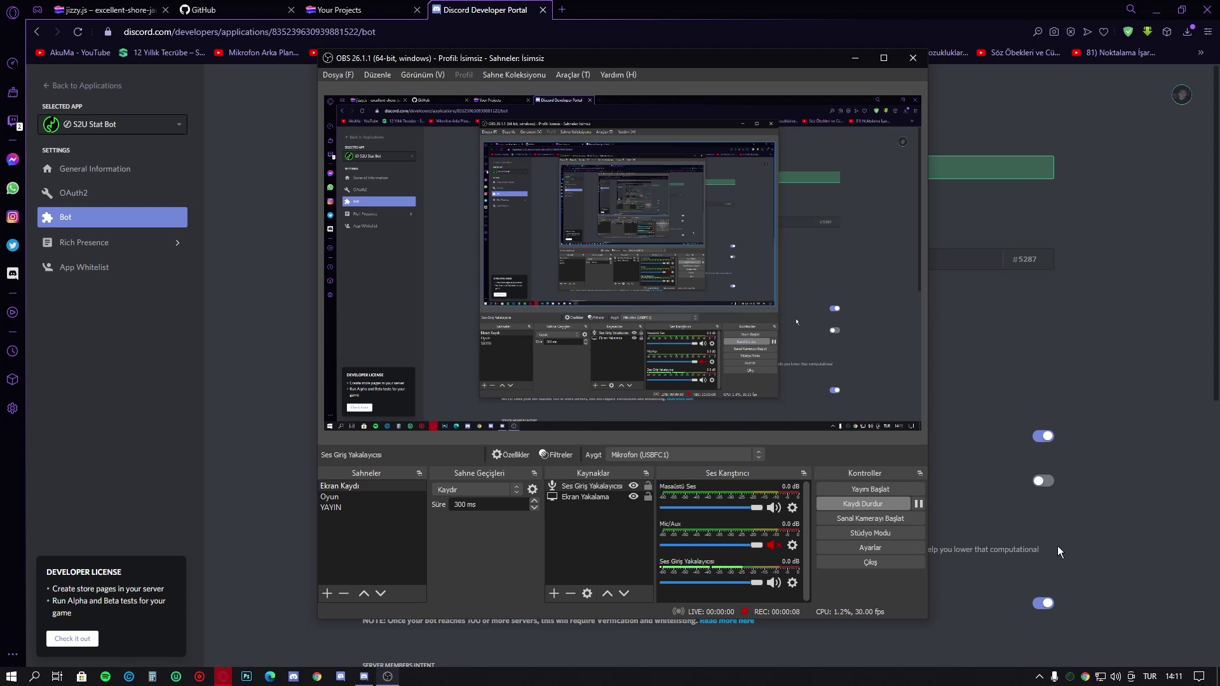
# Step: Minimize all open windows with Win+D to reveal the Windows desktop
pyautogui.press('super+d')
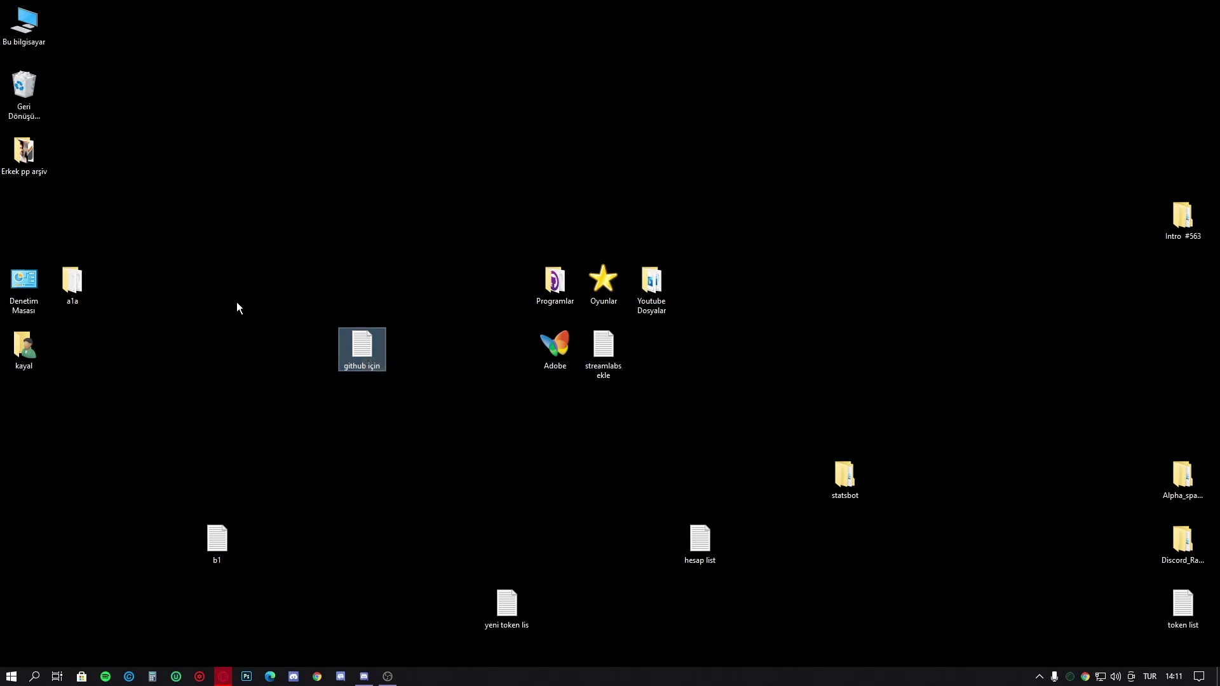
# Step: Refresh the desktop, make the app folder window taller and refresh its file list
pyautogui.rightClick(368, 414)
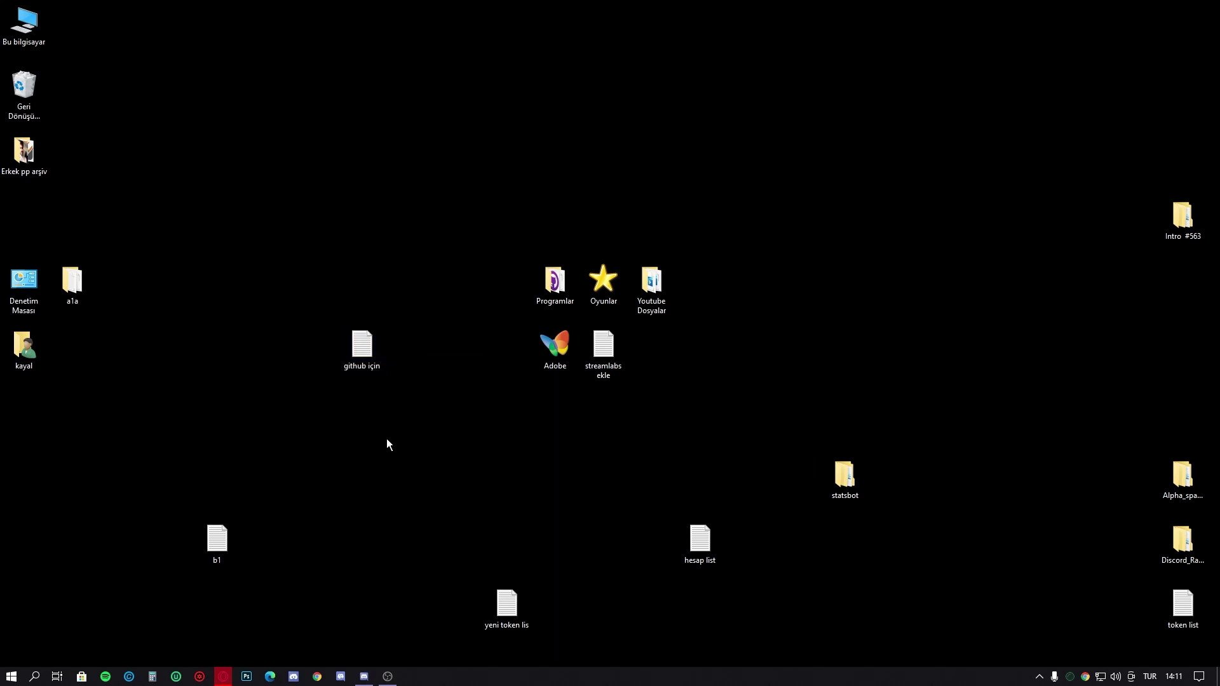
pyautogui.click(413, 474)
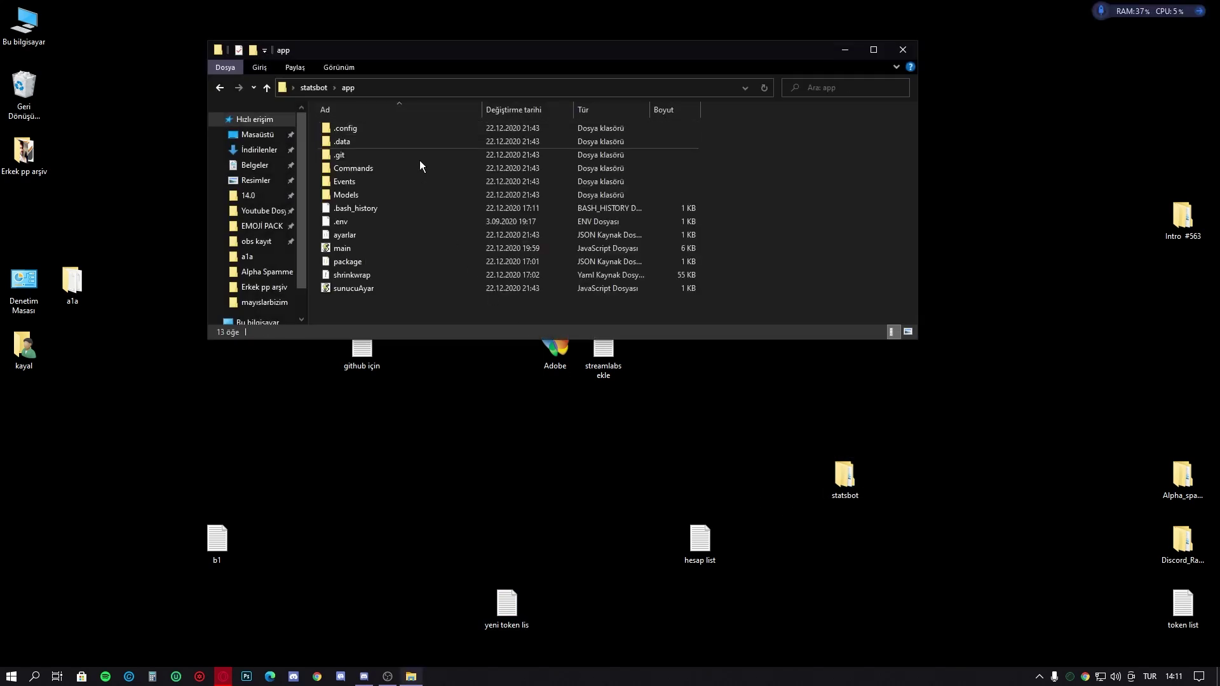
pyautogui.moveTo(517, 340); pyautogui.dragTo(517, 652)
pyautogui.rightClick(531, 507)
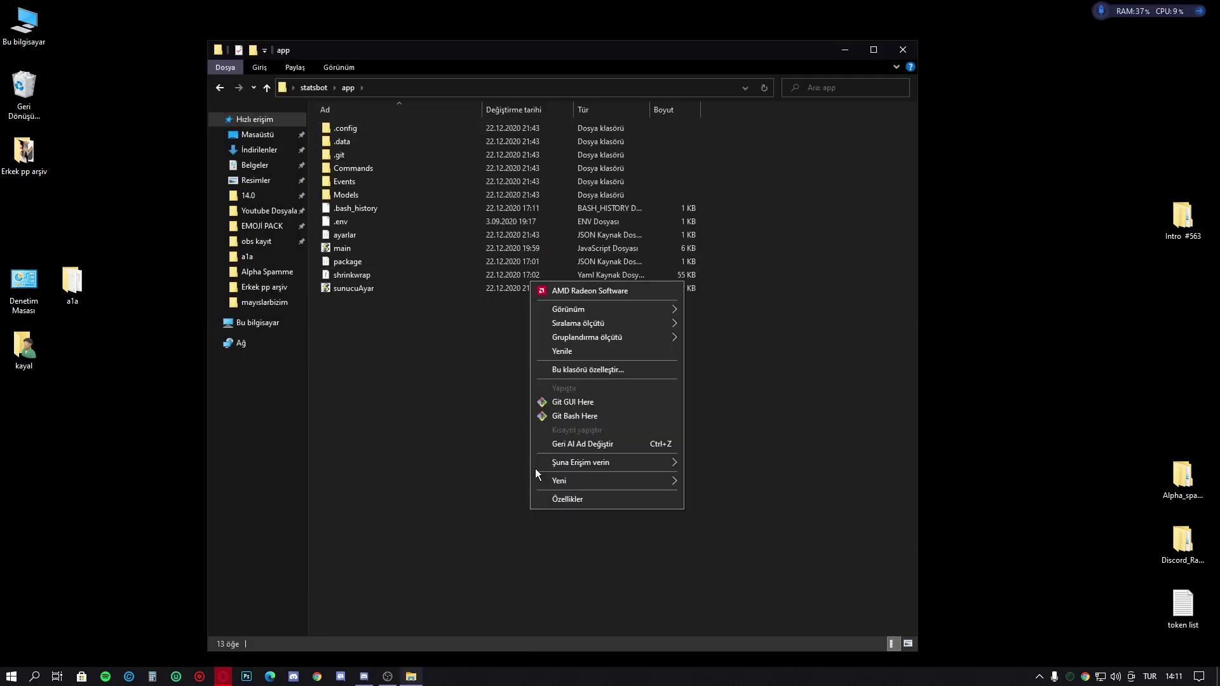
pyautogui.click(618, 352)
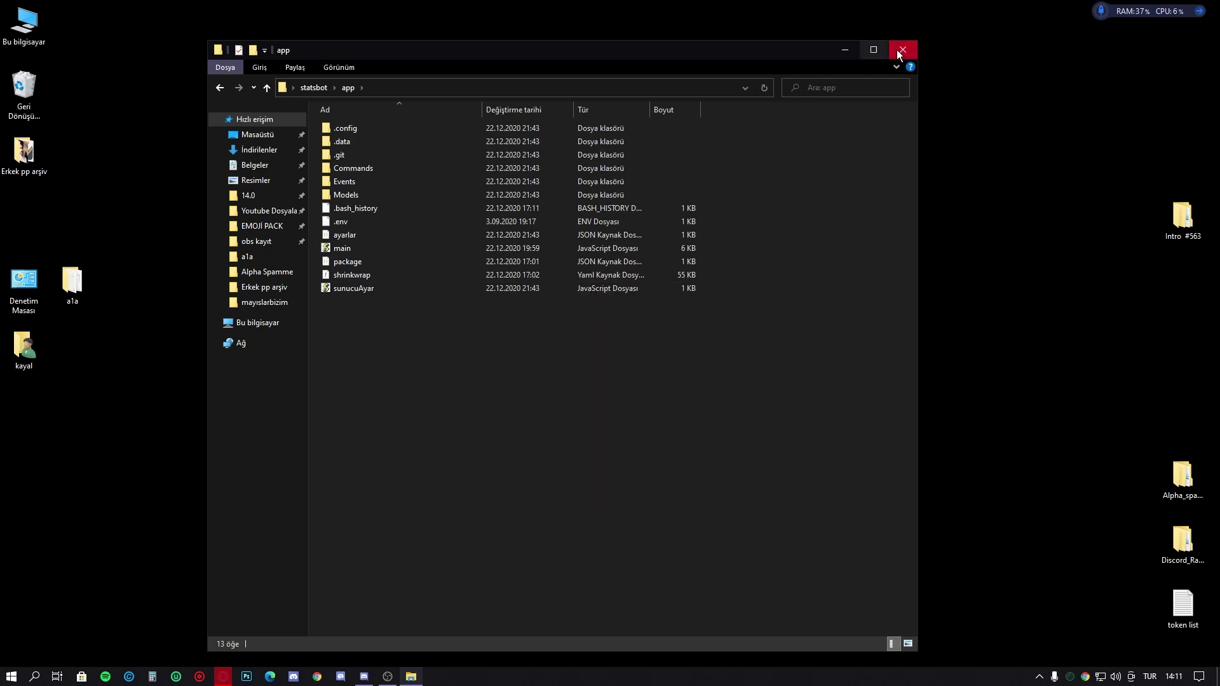
# Step: Look over the app folder's files: .env, Models, .git, shrinkwrap and ayarlar
pyautogui.click(382, 223)
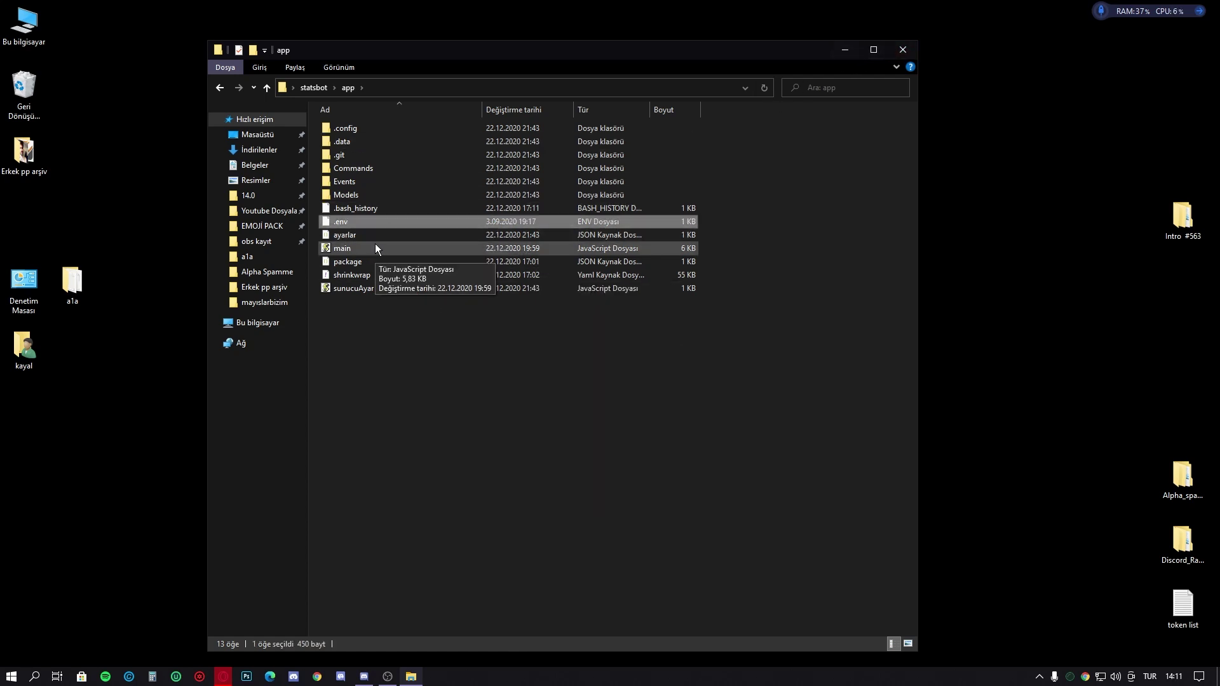
pyautogui.click(394, 194)
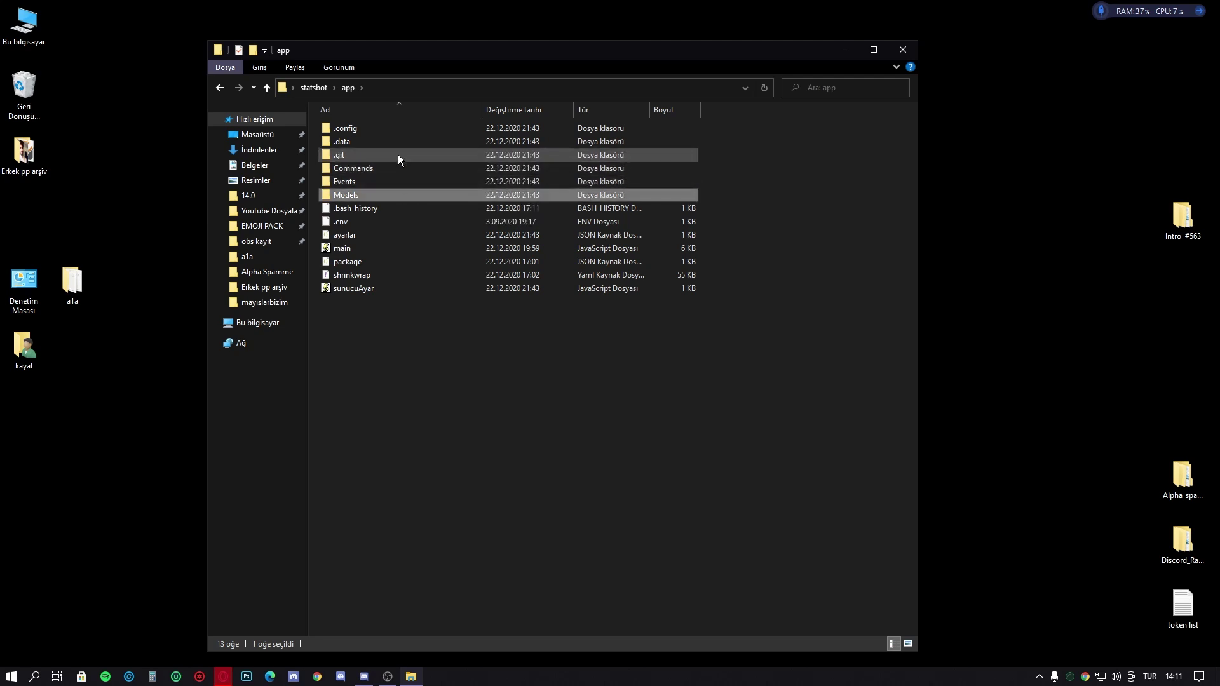
pyautogui.click(398, 155)
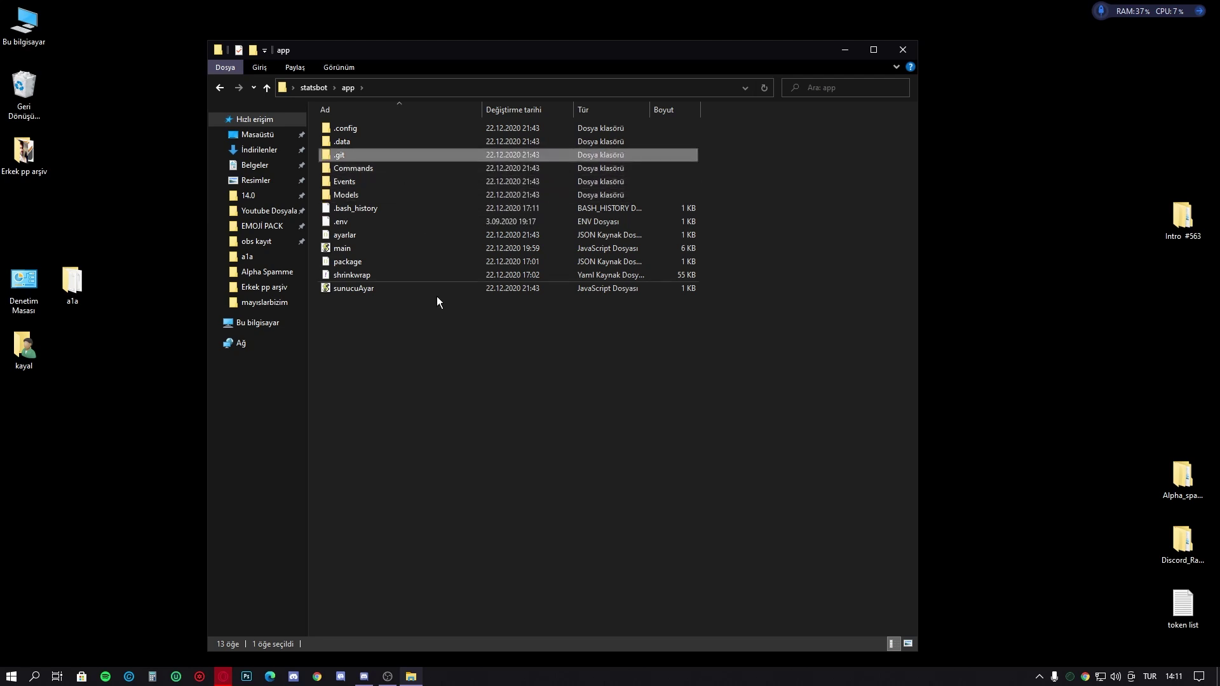
pyautogui.click(465, 345)
pyautogui.rightClick(117, 536)
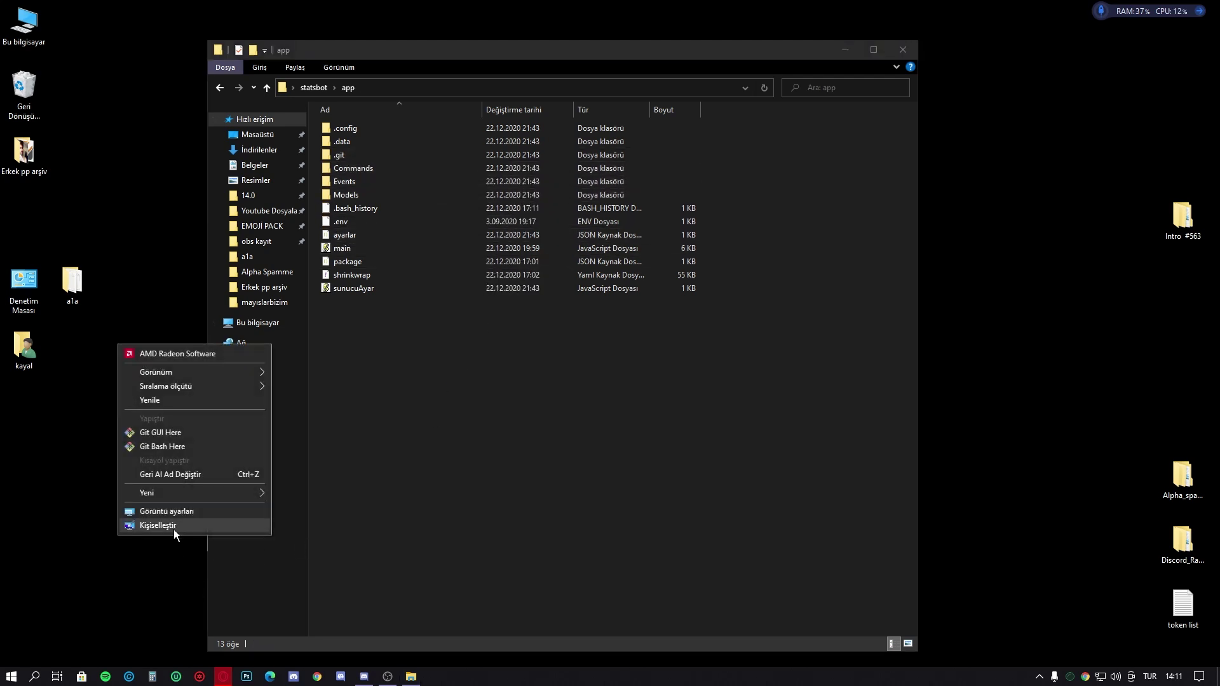
pyautogui.click(512, 466)
pyautogui.click(408, 275)
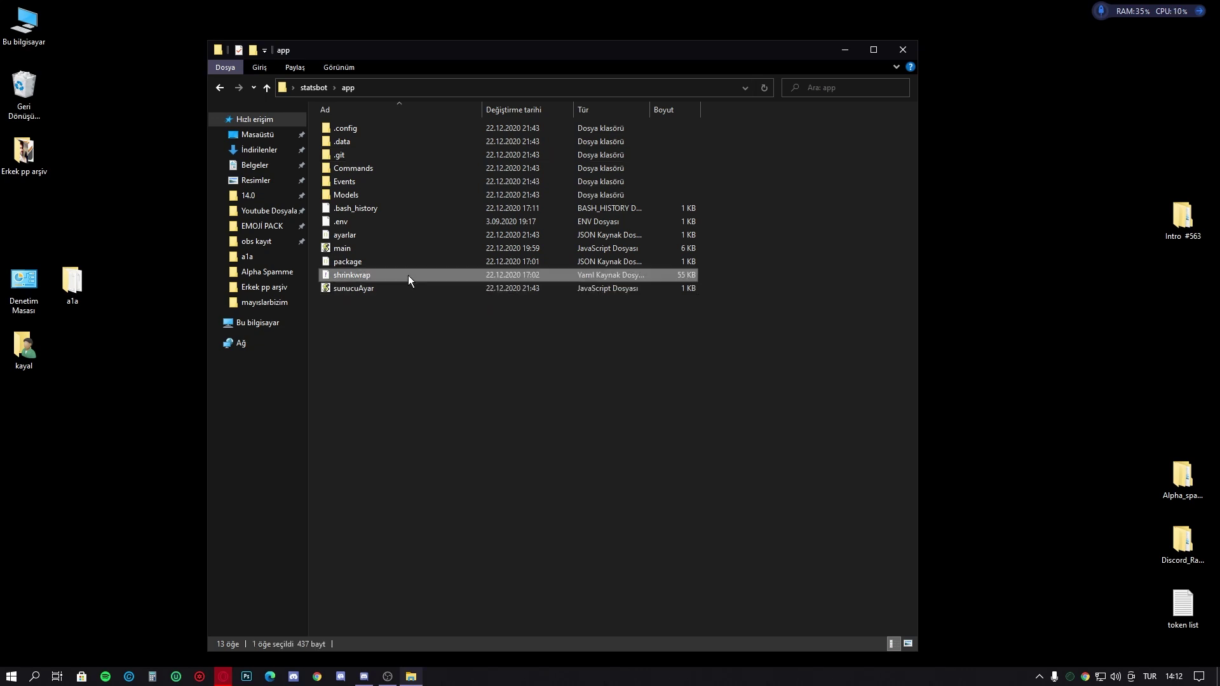
pyautogui.click(413, 252)
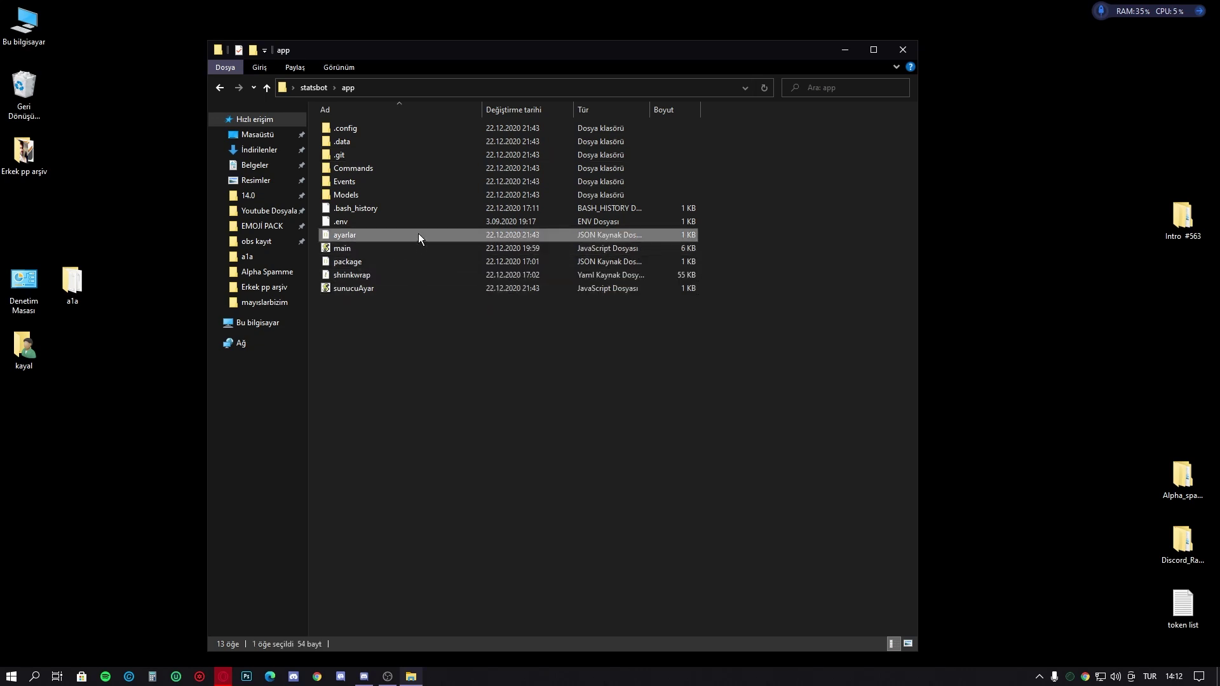
pyautogui.click(422, 223)
pyautogui.click(715, 373)
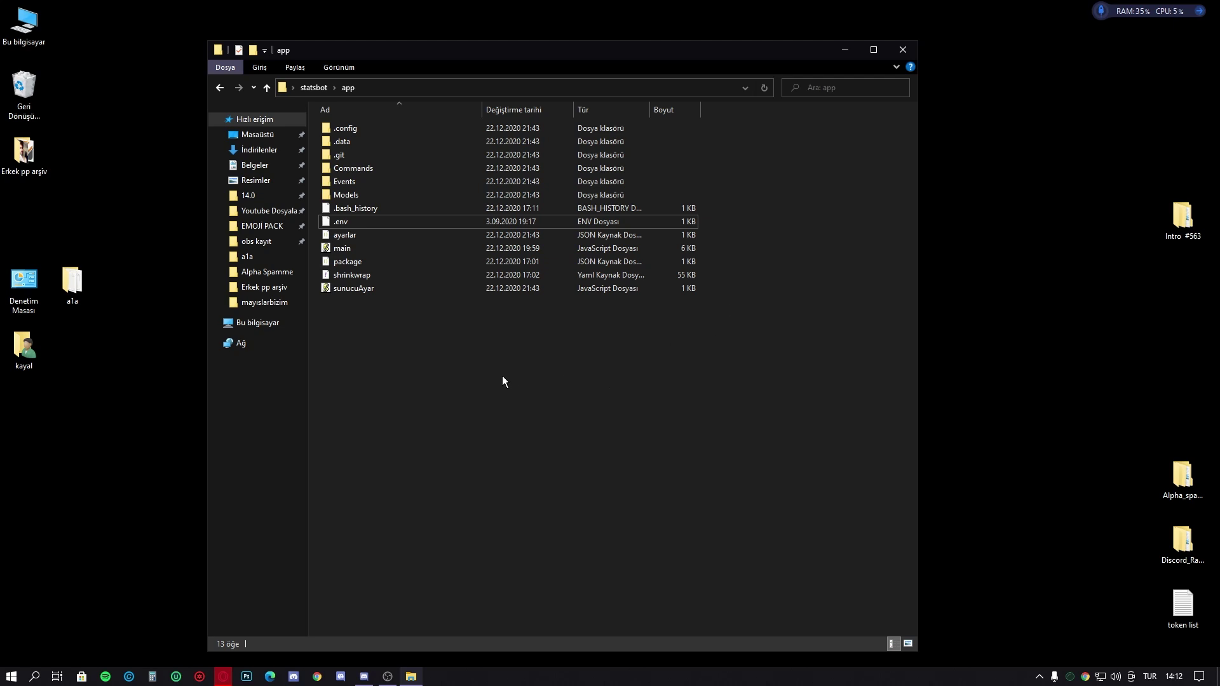
# Step: Start a Git Bash terminal in the statsbot app folder via Git Bash Here
pyautogui.rightClick(533, 421)
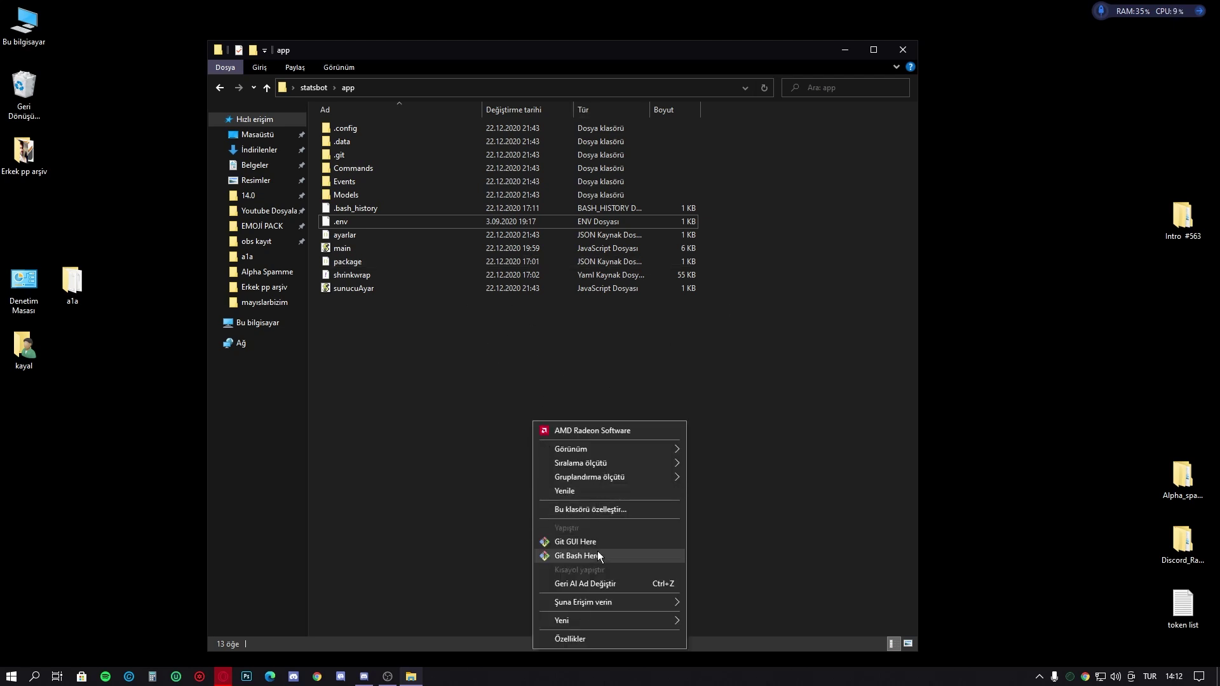
pyautogui.click(597, 552)
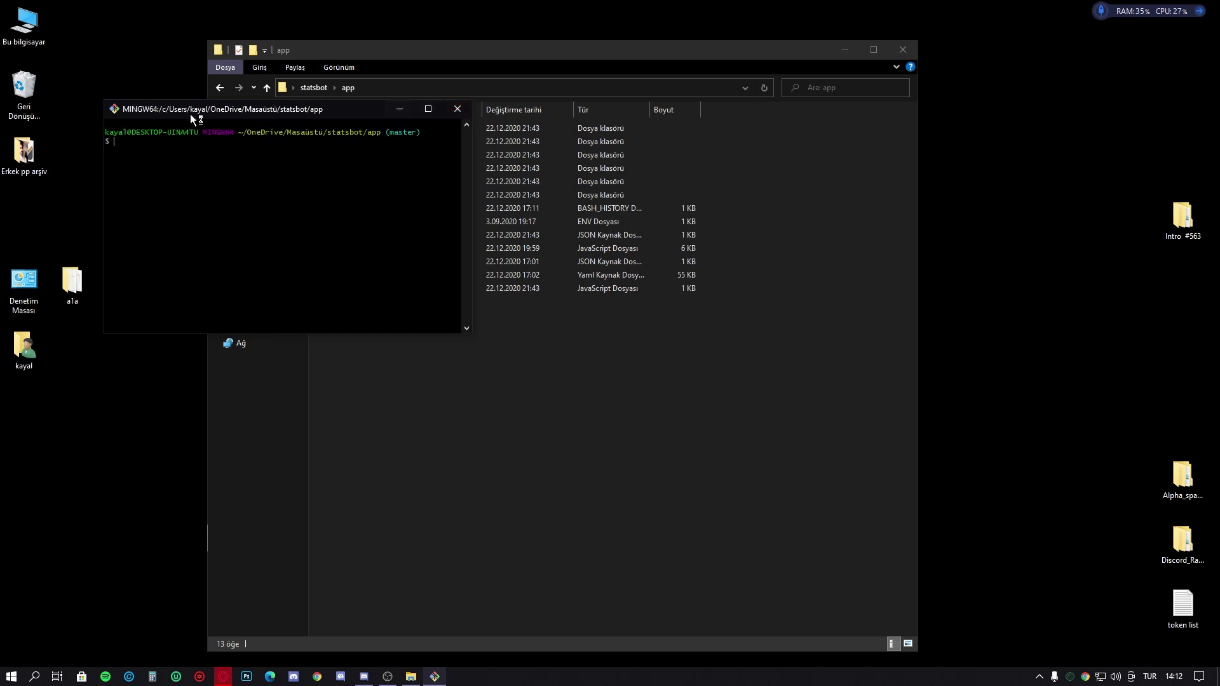
pyautogui.moveTo(196, 113); pyautogui.dragTo(260, 168)
# Step: Minimize the Explorer window and position the terminal on the right side
pyautogui.click(35, 676)
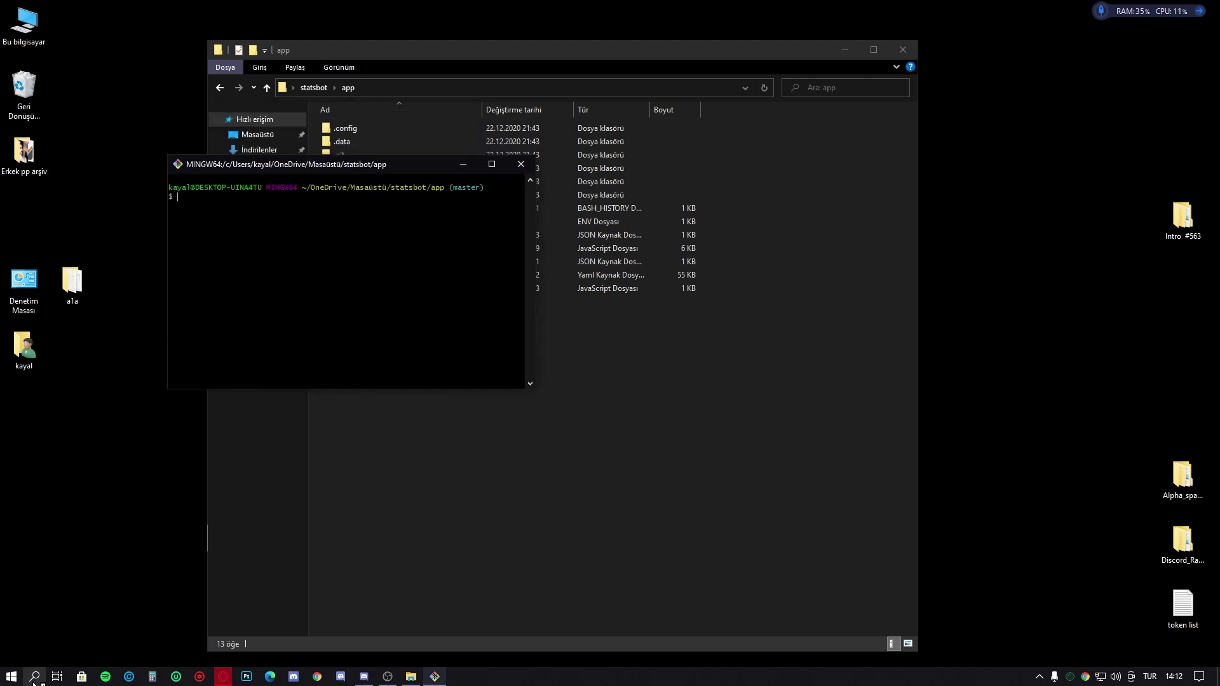
pyautogui.write('git')
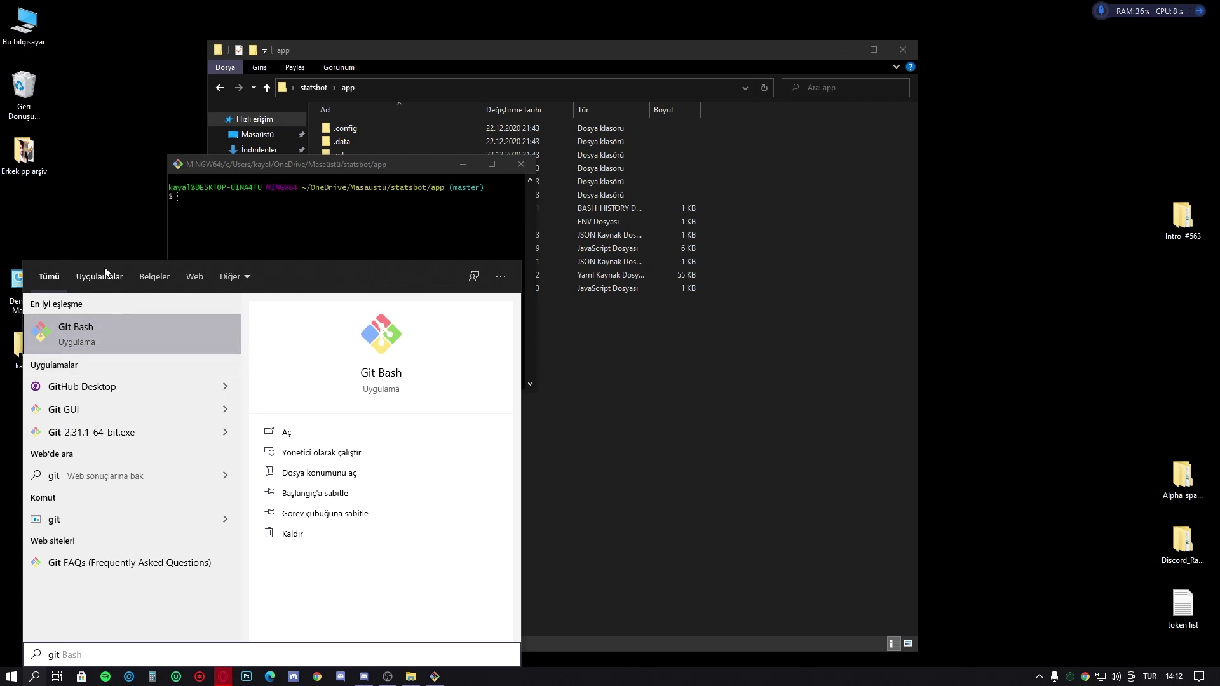
pyautogui.moveTo(199, 168); pyautogui.dragTo(405, 238)
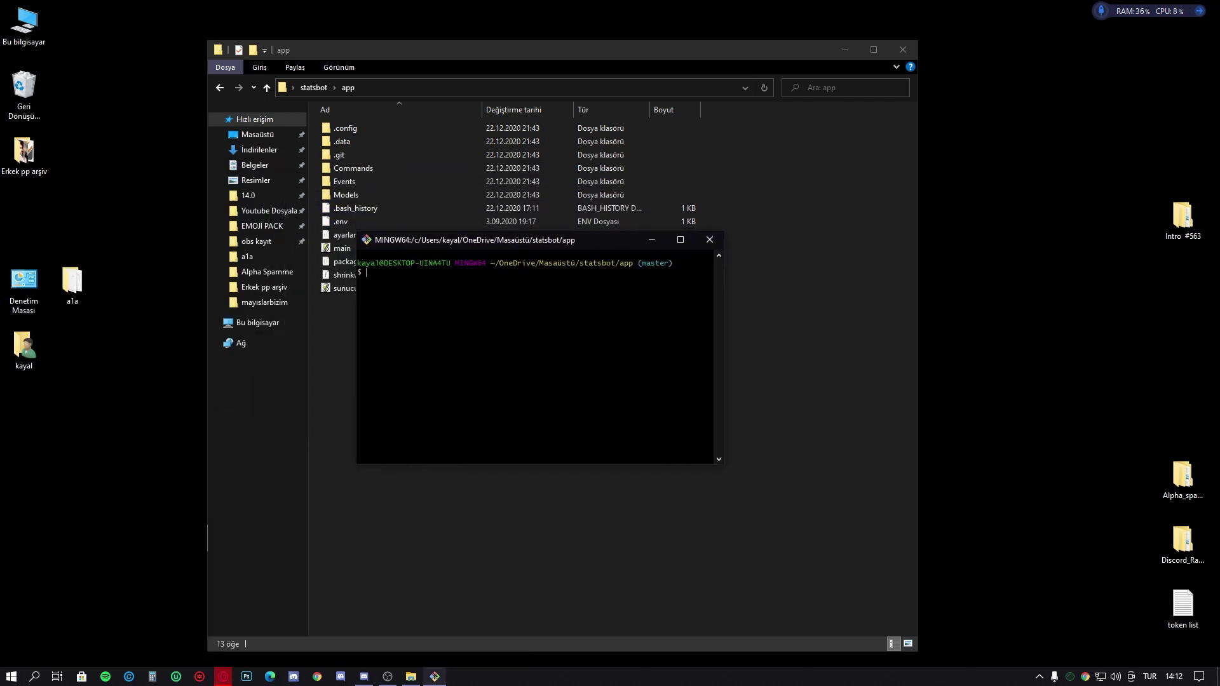
pyautogui.click(844, 49)
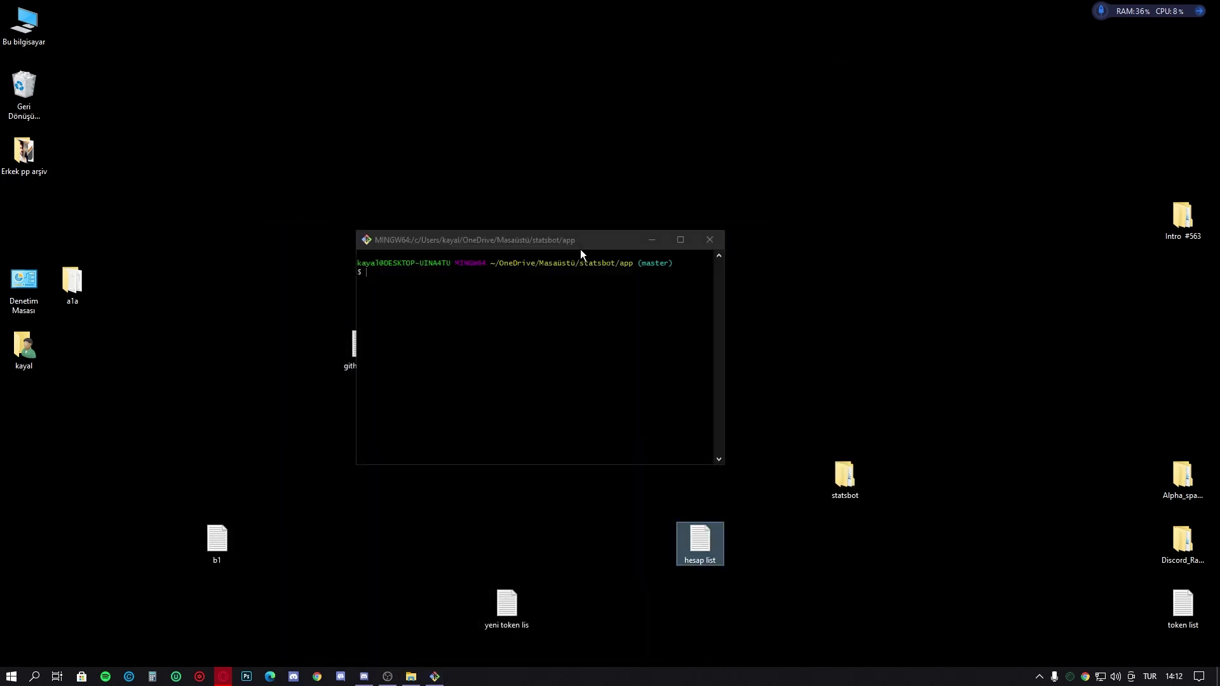
pyautogui.moveTo(585, 241); pyautogui.dragTo(997, 215)
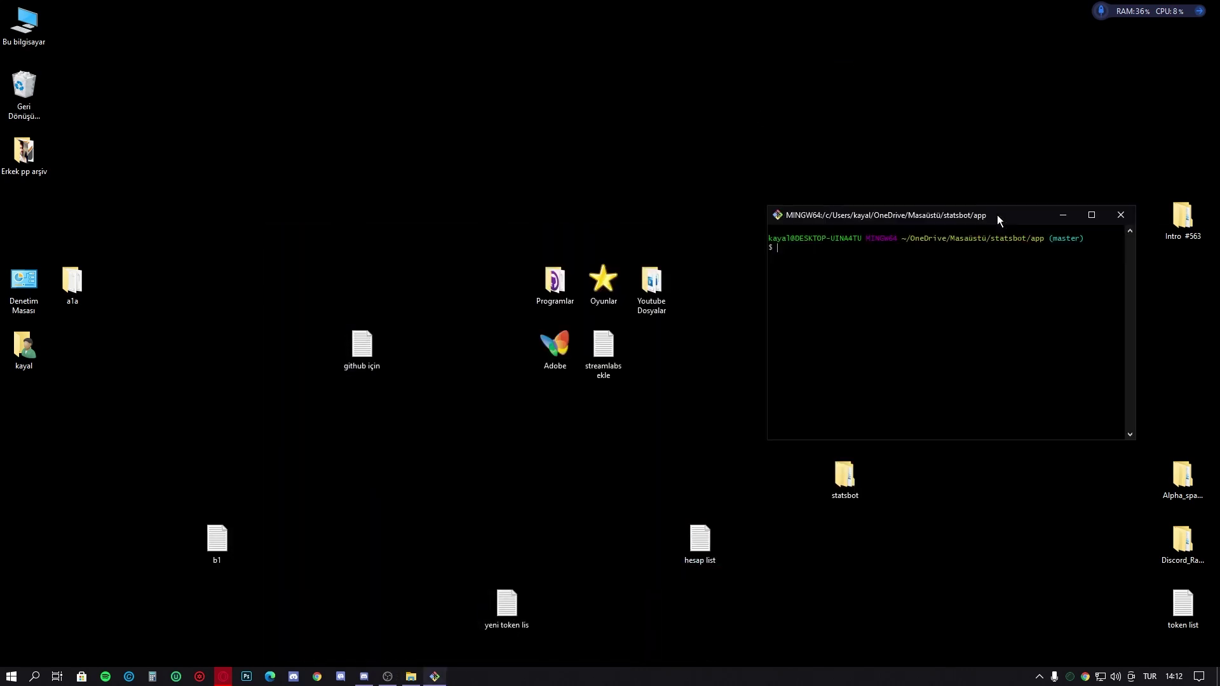
# Step: Run git commit -m "ilk gönderme" using the github için notes as reference
pyautogui.doubleClick(361, 371)
pyautogui.moveTo(811, 255)
pyautogui.mouseDown()
pyautogui.moveTo(427, 195)
pyautogui.moveTo(725, 296)
pyautogui.mouseUp()
pyautogui.click(890, 317)
pyautogui.write('git commit -m "ilk gönderme')
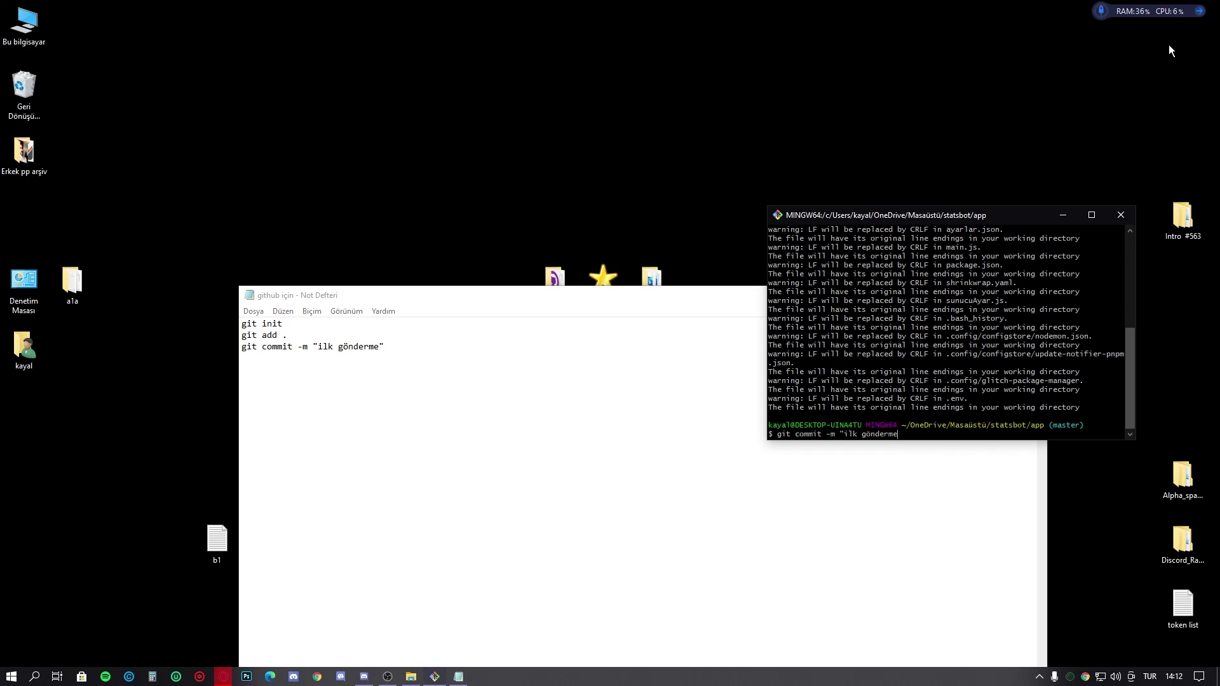
pyautogui.write('"')
pyautogui.press('Return')
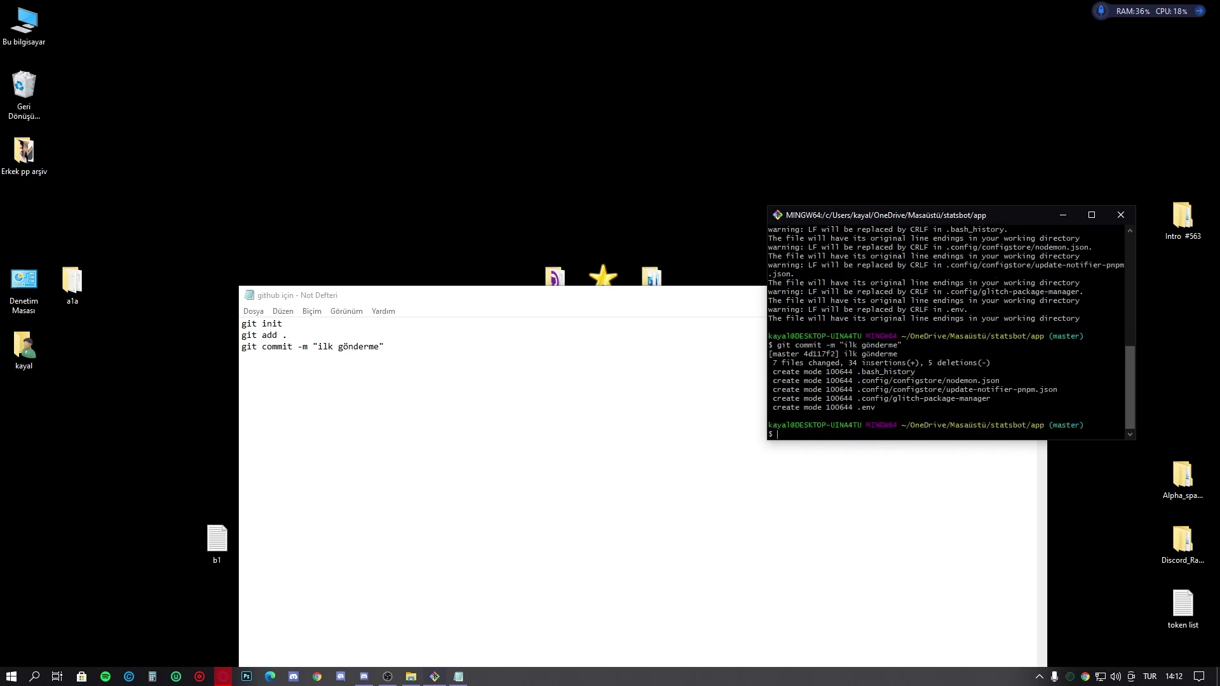
# Step: Close the Notepad command notes and shift the terminal left
pyautogui.click(688, 296)
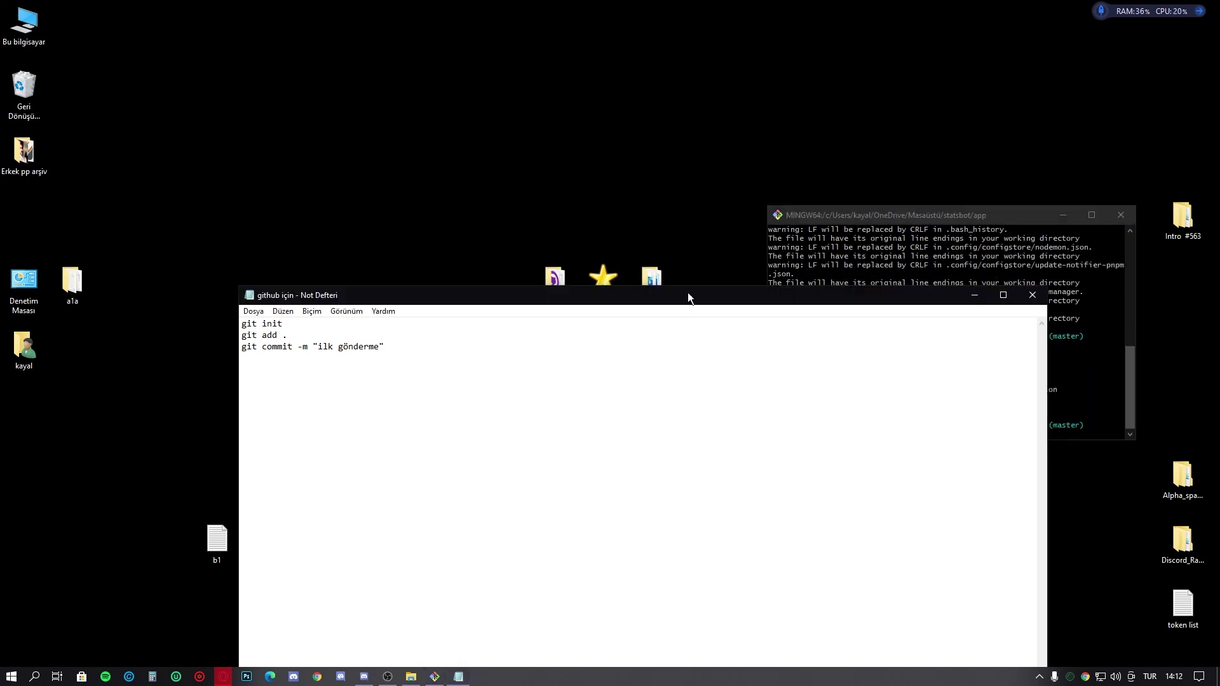
pyautogui.click(1039, 299)
pyautogui.moveTo(936, 213); pyautogui.dragTo(838, 212)
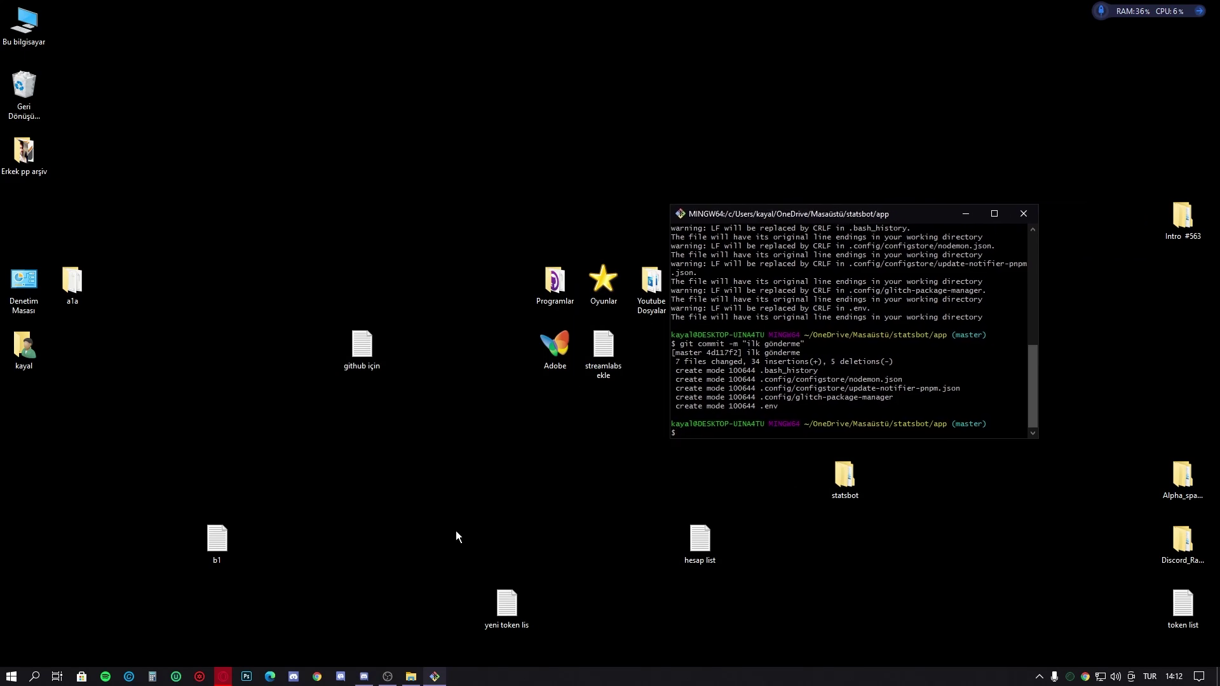
# Step: Go to the GitHub tab and choose New repository from the + menu
pyautogui.click(223, 676)
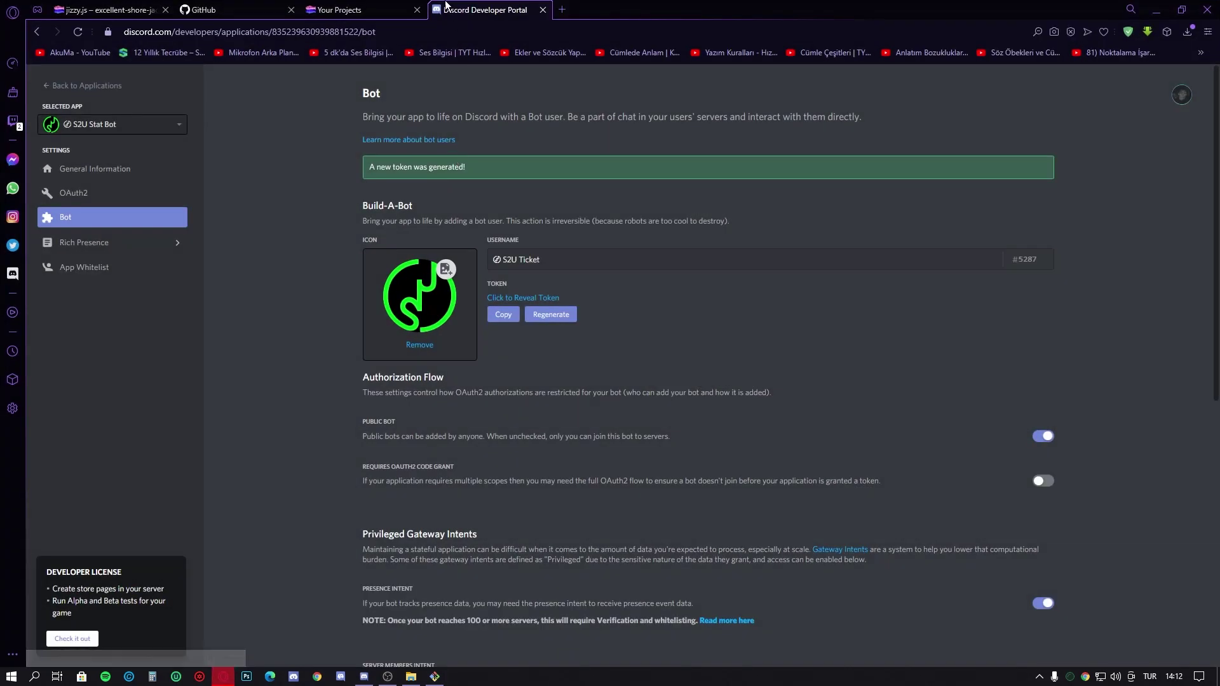
pyautogui.moveTo(362, 10)
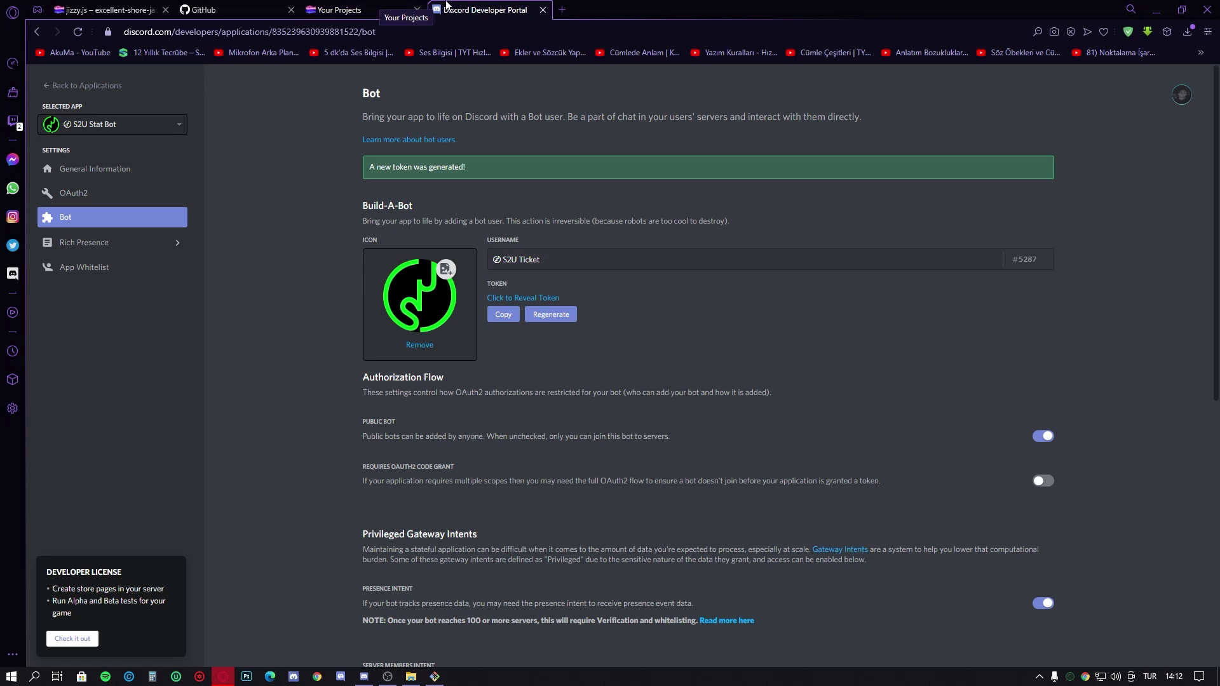
pyautogui.click(375, 9)
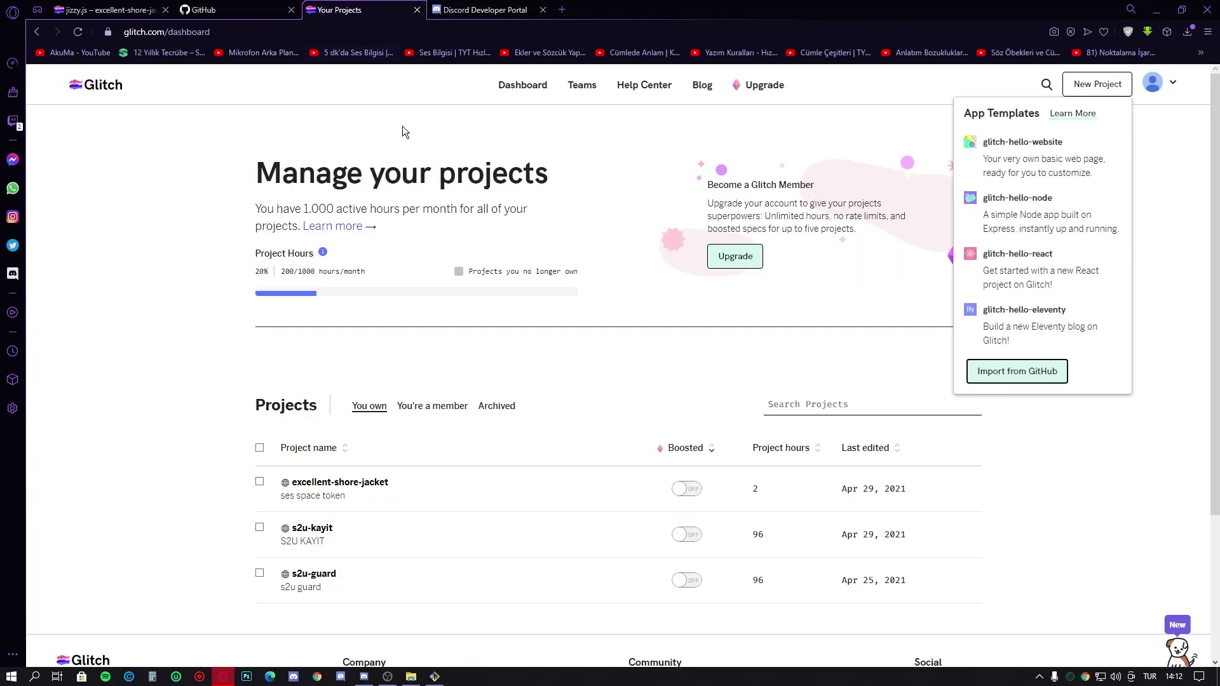
pyautogui.click(275, 9)
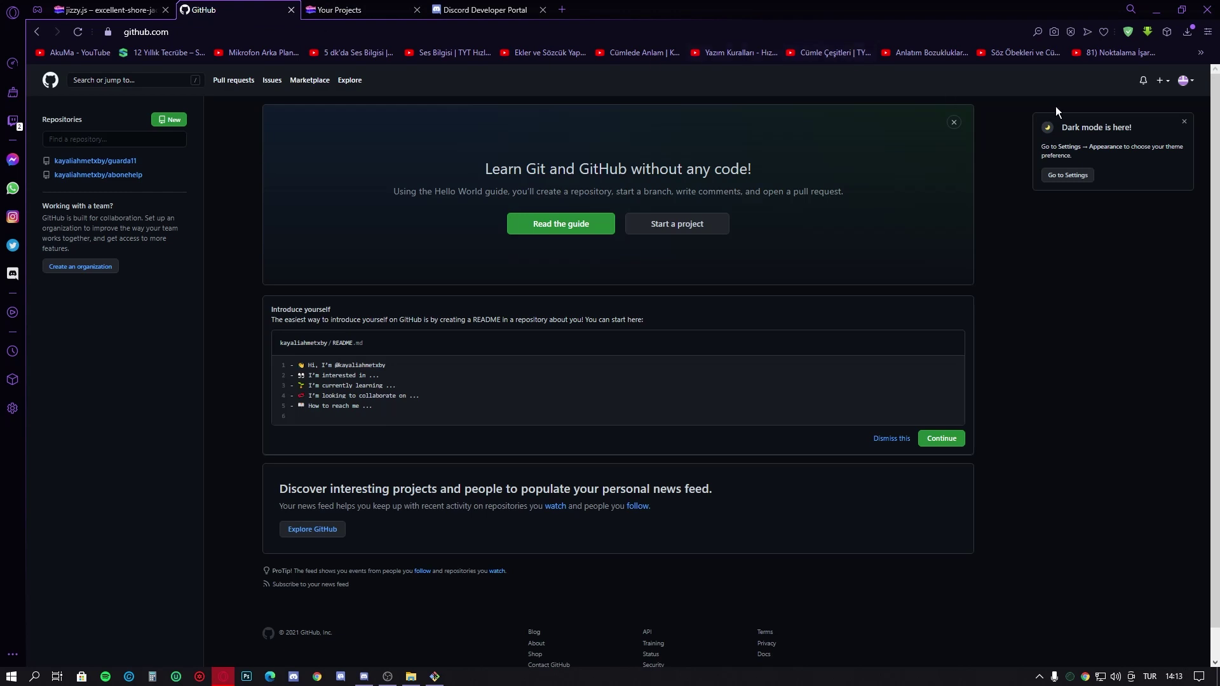
pyautogui.click(1159, 80)
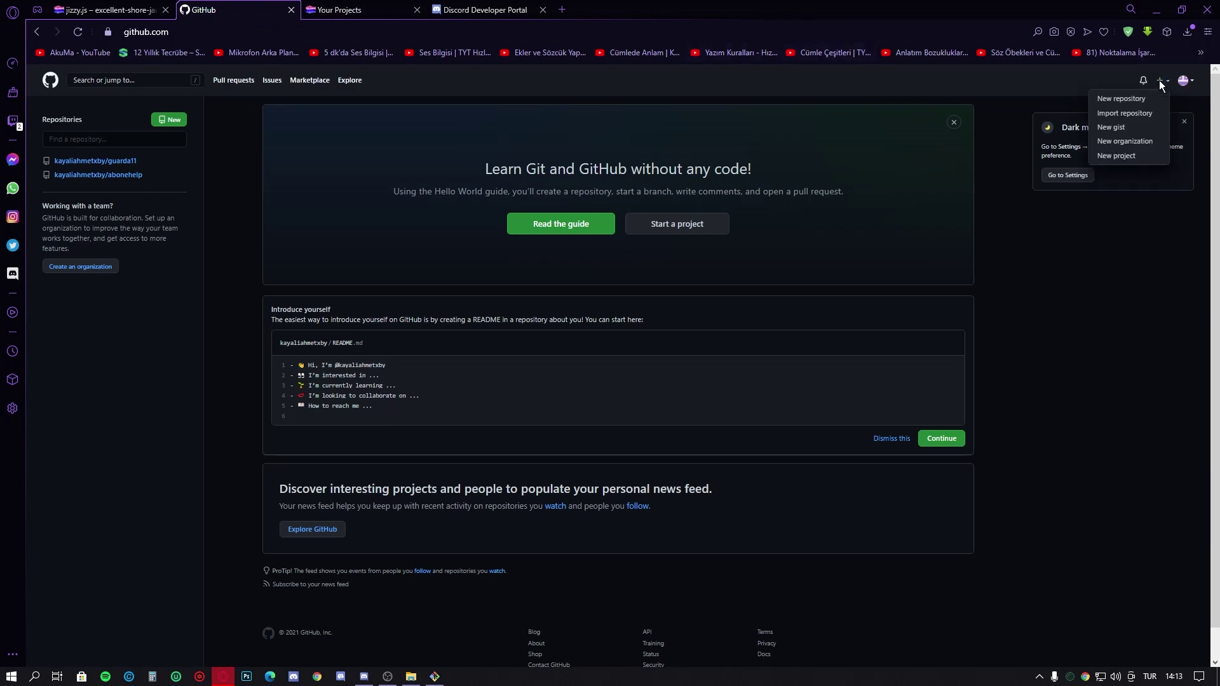
pyautogui.click(1126, 101)
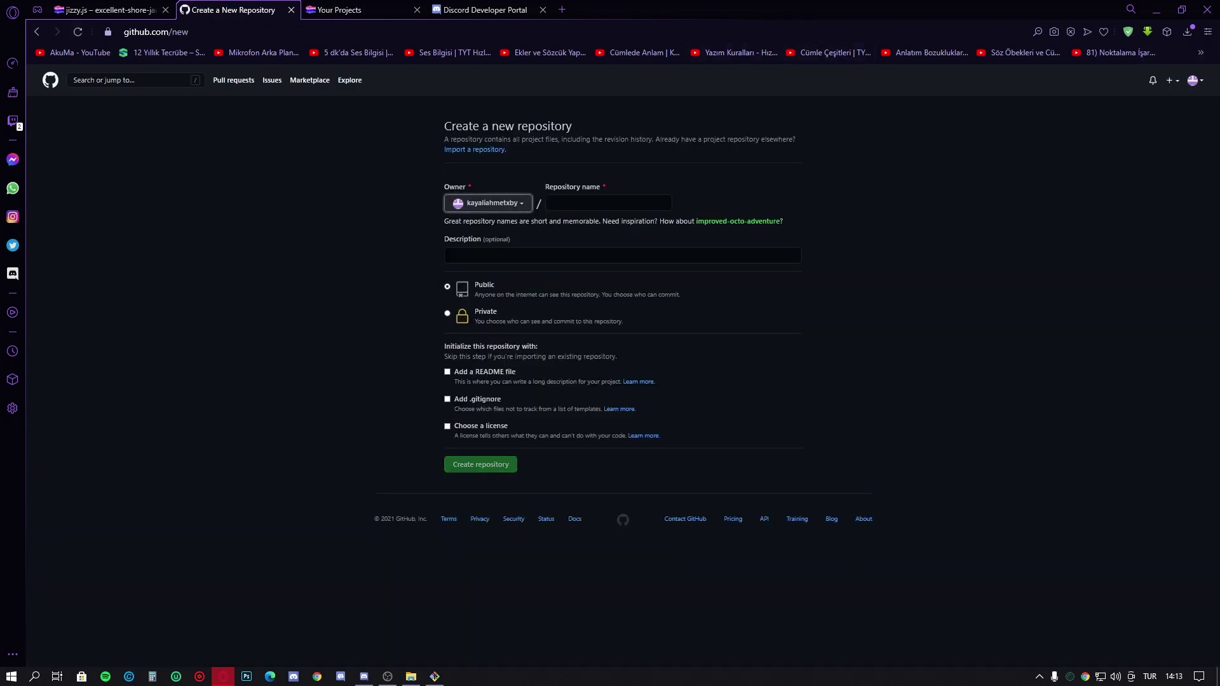
# Step: Create the public repository statspace and copy its git remote add origin line
pyautogui.press('Tab')
pyautogui.write('statspac')
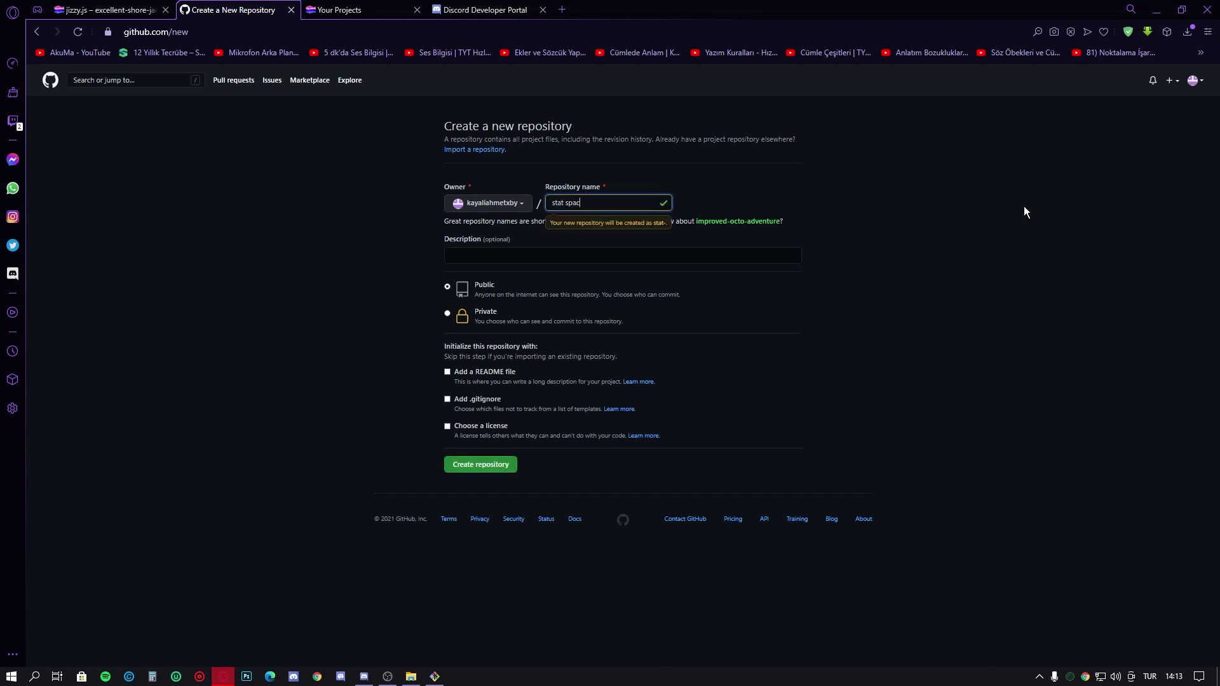
pyautogui.write('e')
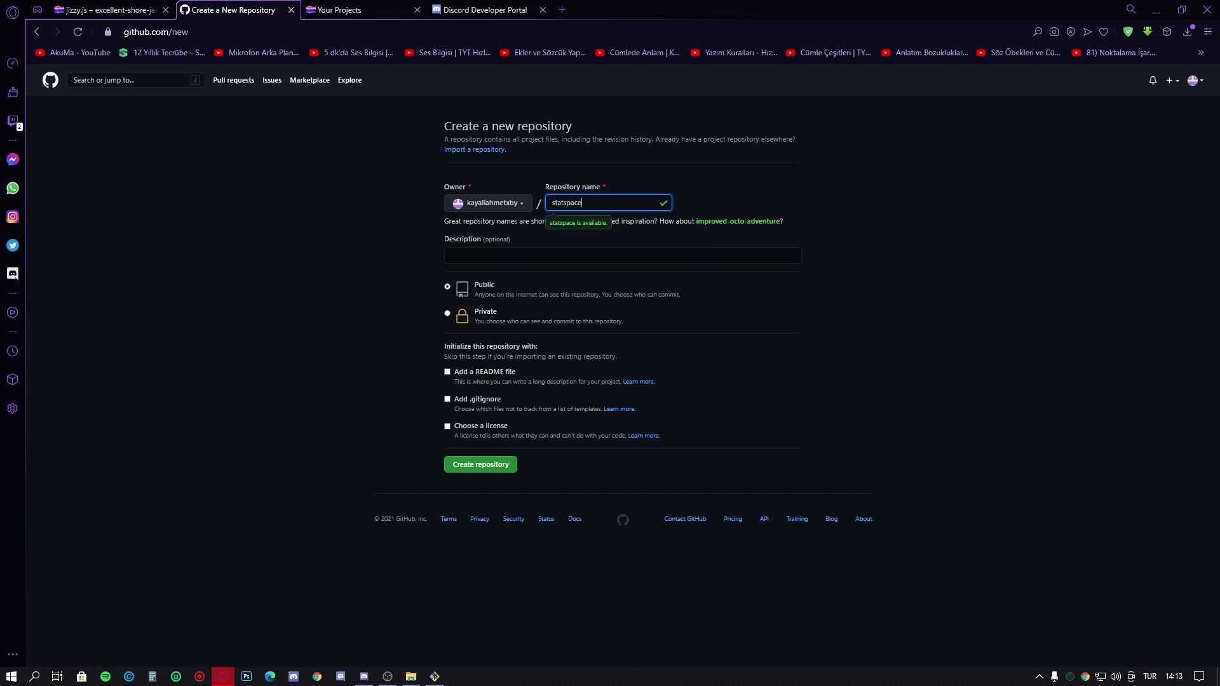
pyautogui.click(477, 463)
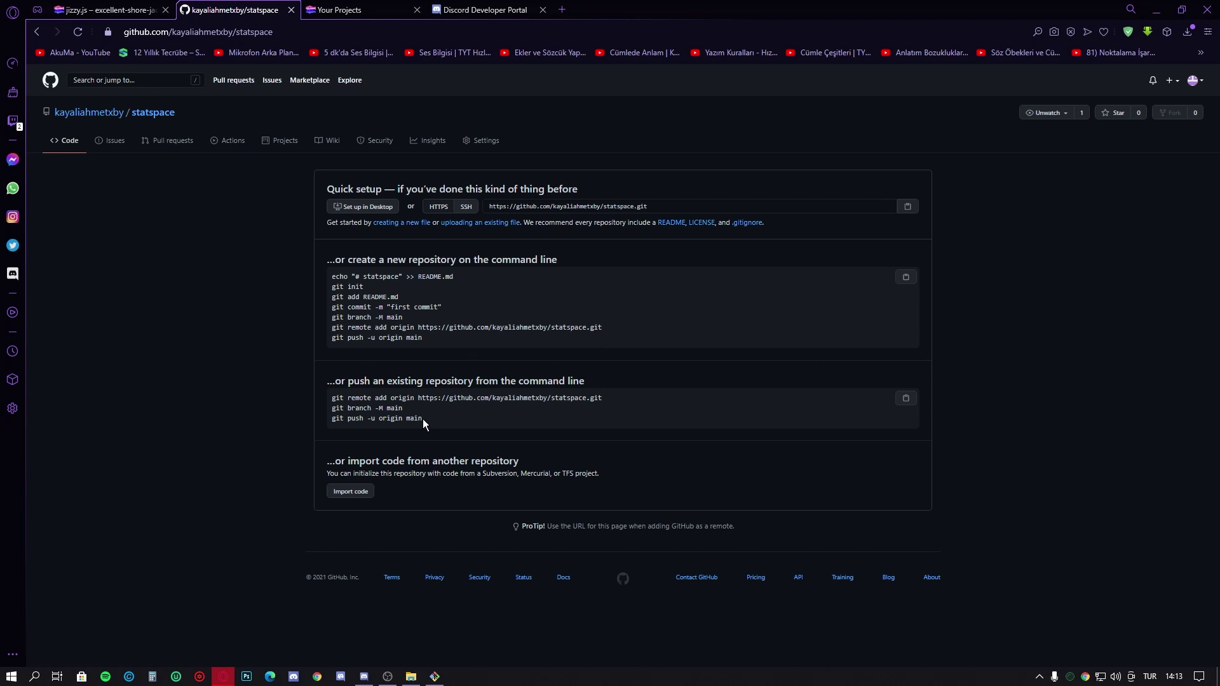
pyautogui.moveTo(332, 399); pyautogui.dragTo(608, 405)
pyautogui.press('super+c')
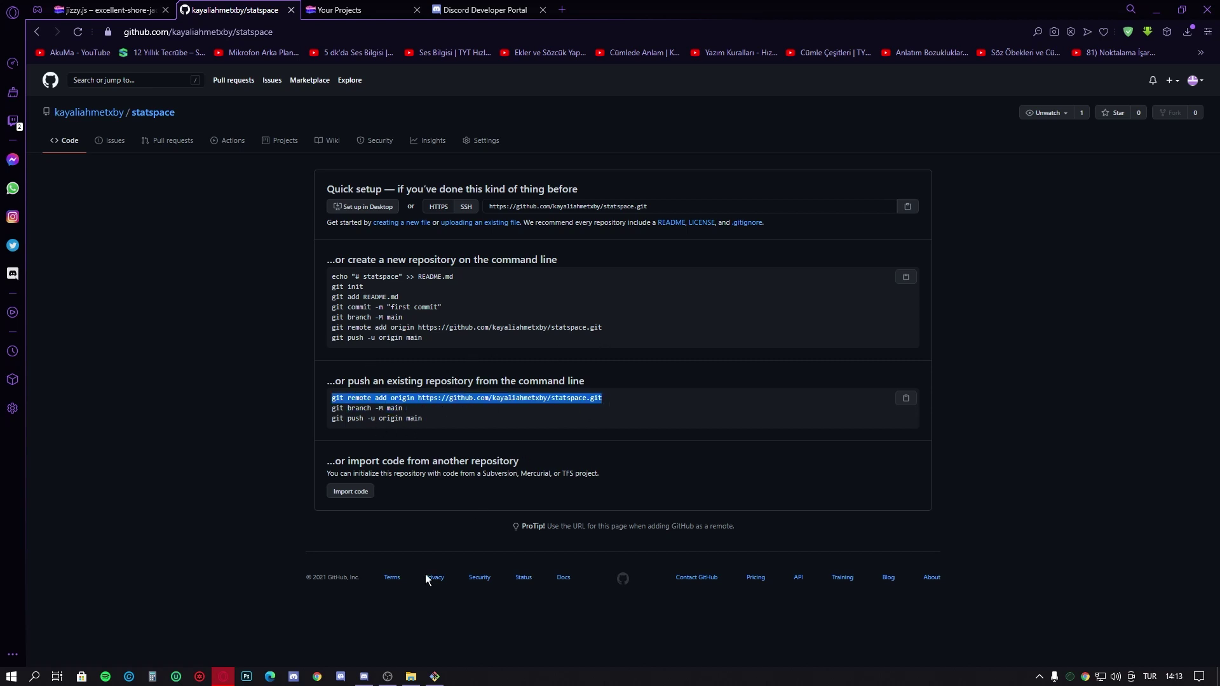
pyautogui.click(435, 676)
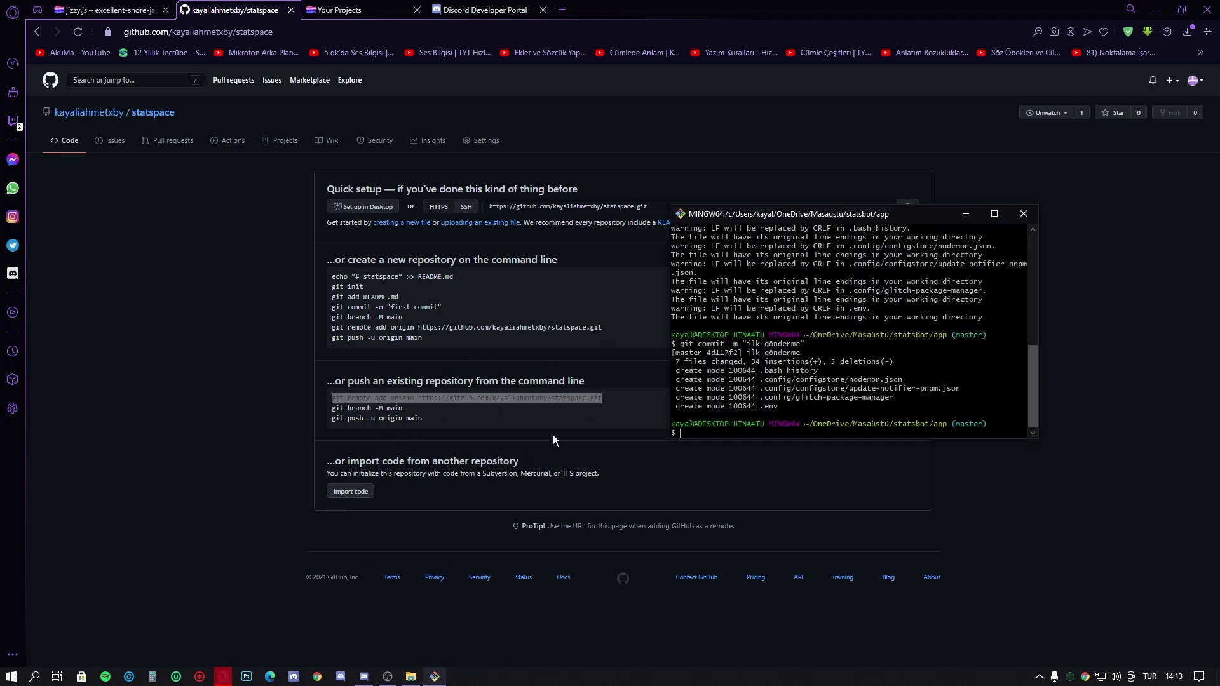
# Step: Paste and run git remote add origin for statspace in Git Bash
pyautogui.rightClick(684, 435)
pyautogui.click(707, 475)
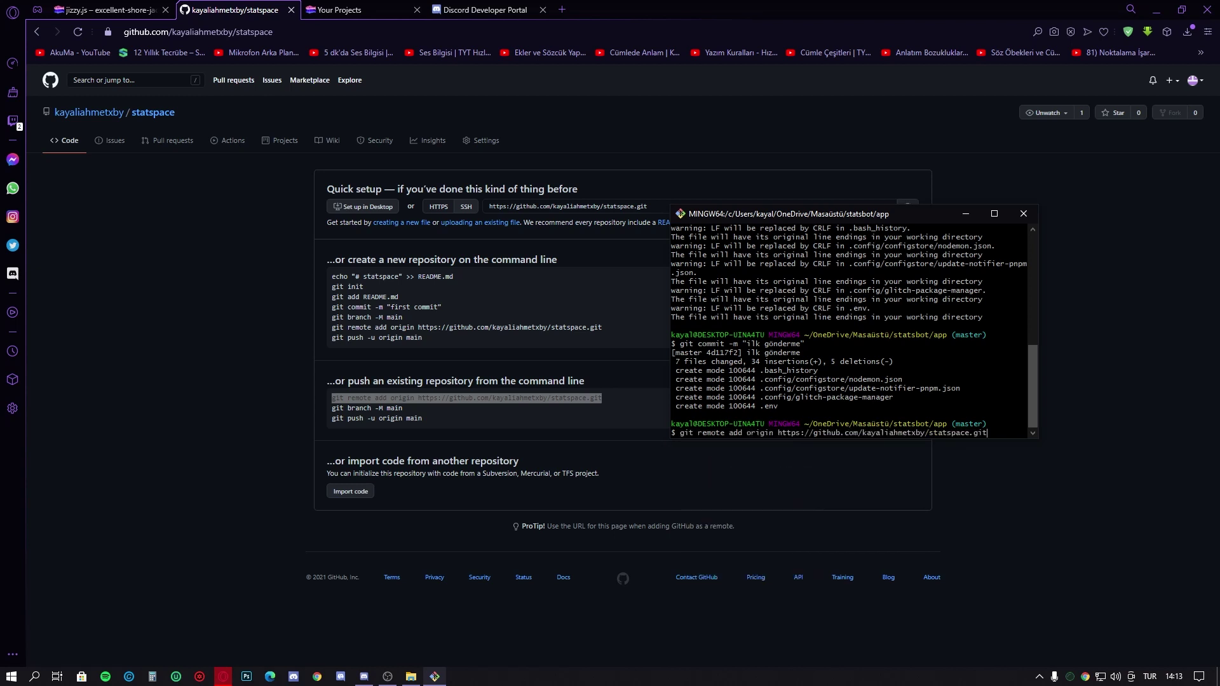
pyautogui.press('Return')
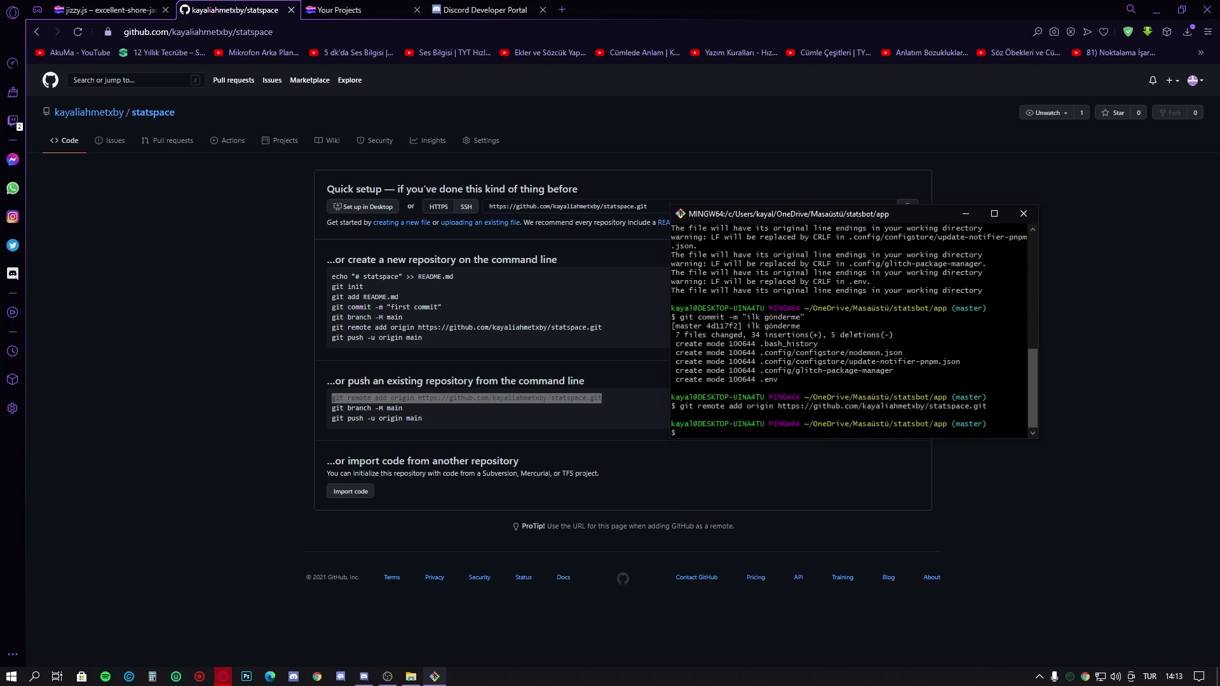
# Step: Copy and run git branch -M main to rename the branch to main
pyautogui.moveTo(326, 409); pyautogui.dragTo(403, 409)
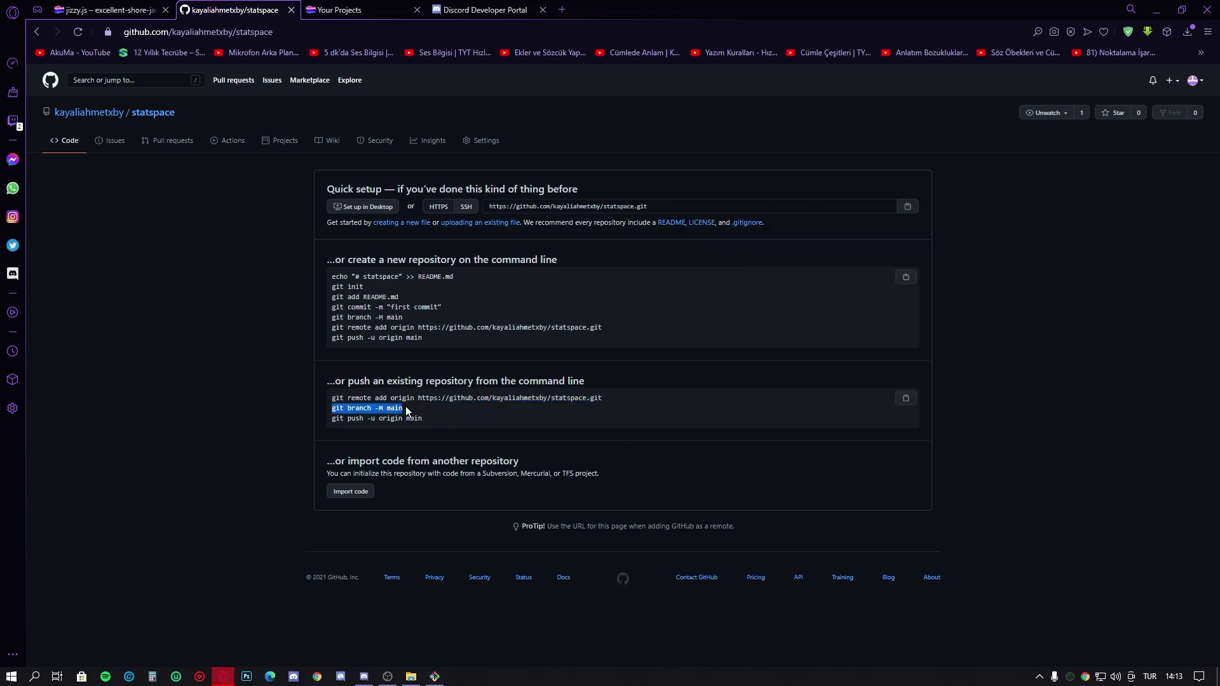
pyautogui.hotkey('alt', 'Tab')
pyautogui.rightClick(693, 436)
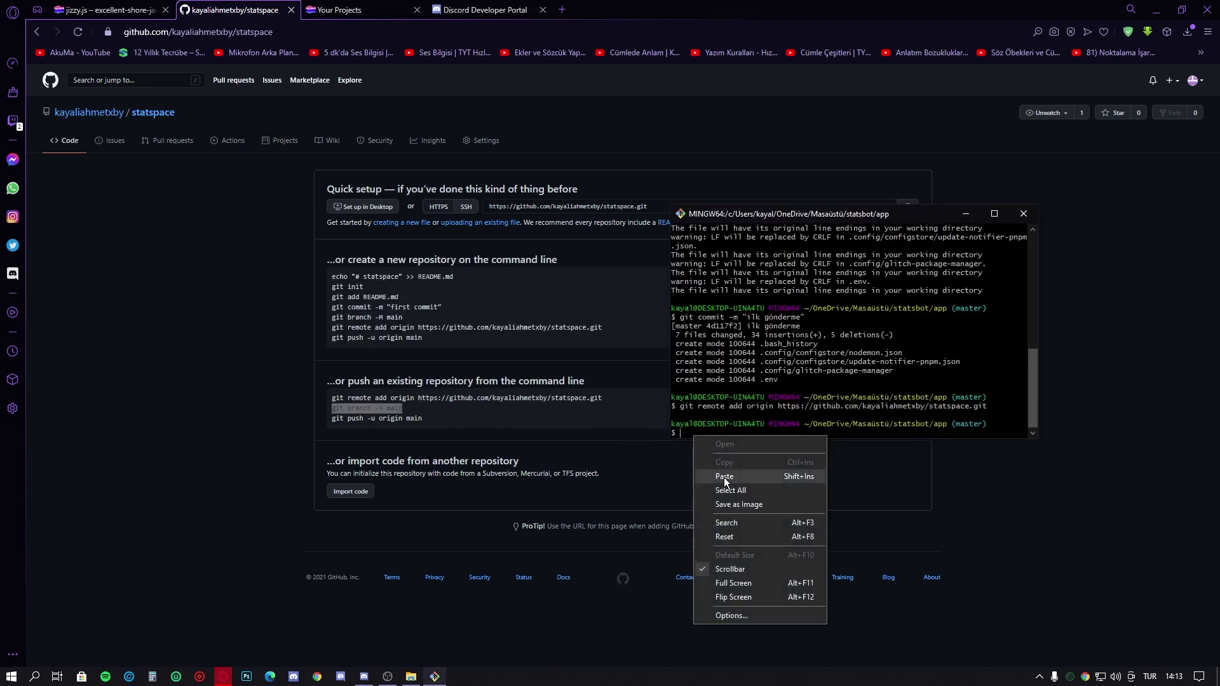
pyautogui.click(725, 481)
pyautogui.press('Return')
# Step: Push with git push -u origin main, then close the terminal
pyautogui.hotkey('alt', 'Tab')
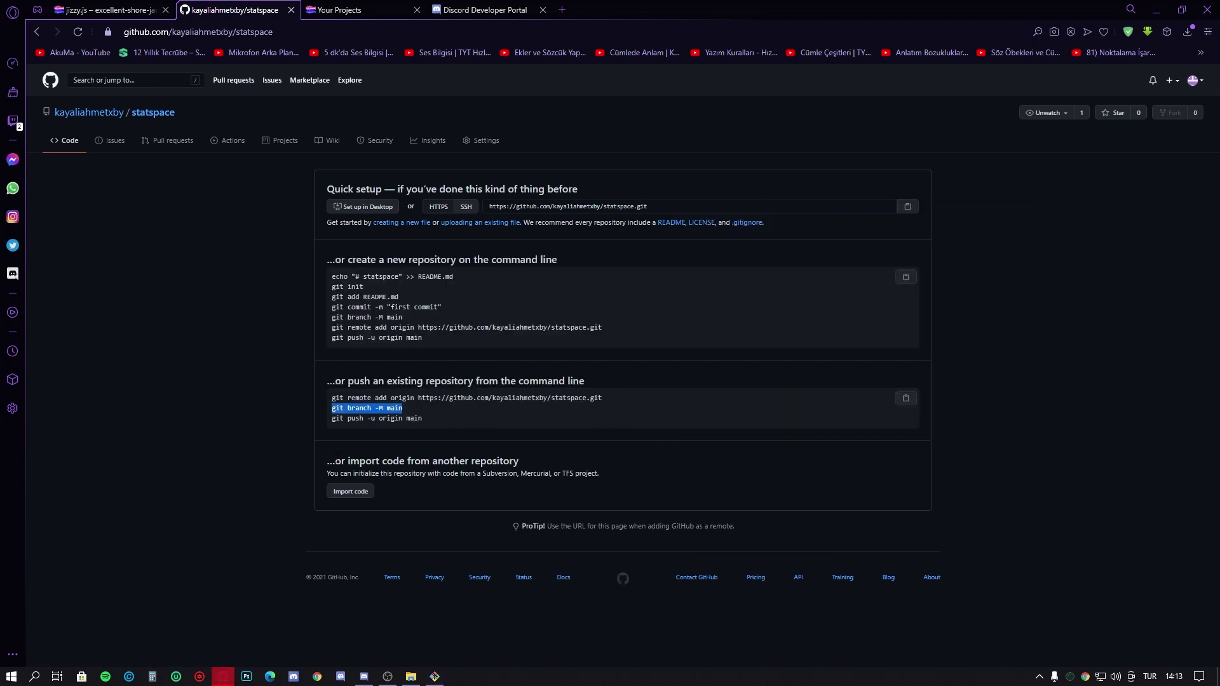
pyautogui.moveTo(331, 419); pyautogui.dragTo(434, 424)
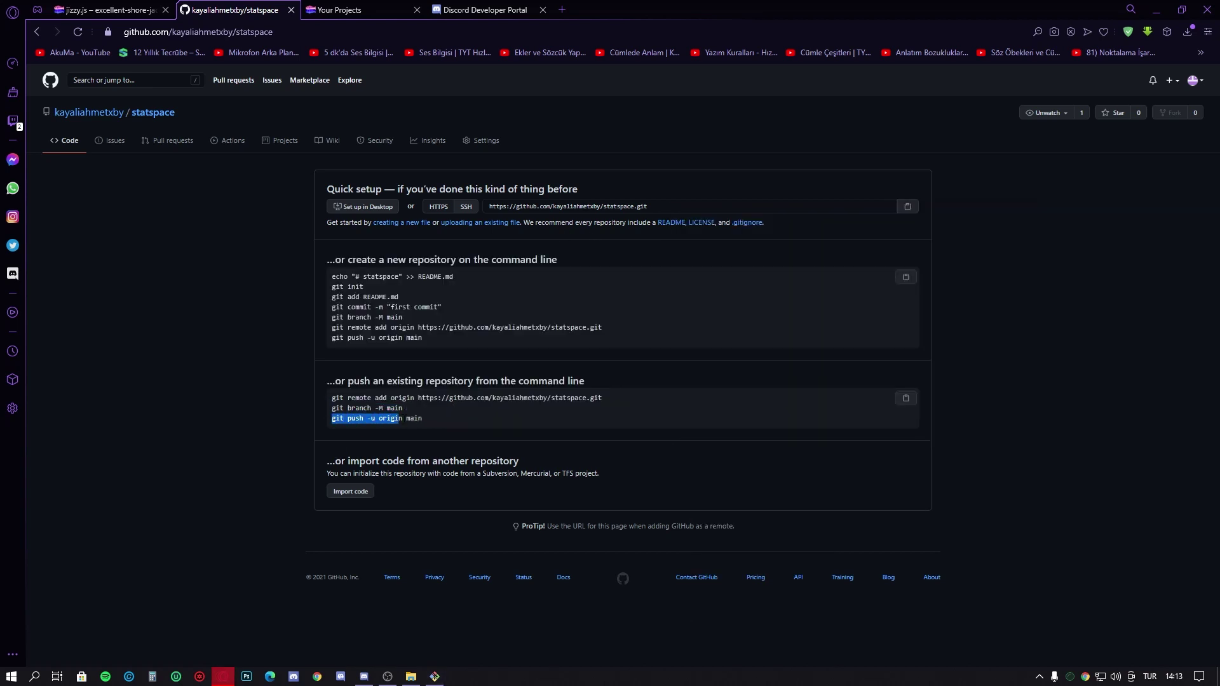
pyautogui.hotkey('alt', 'Tab')
pyautogui.rightClick(702, 434)
pyautogui.click(731, 473)
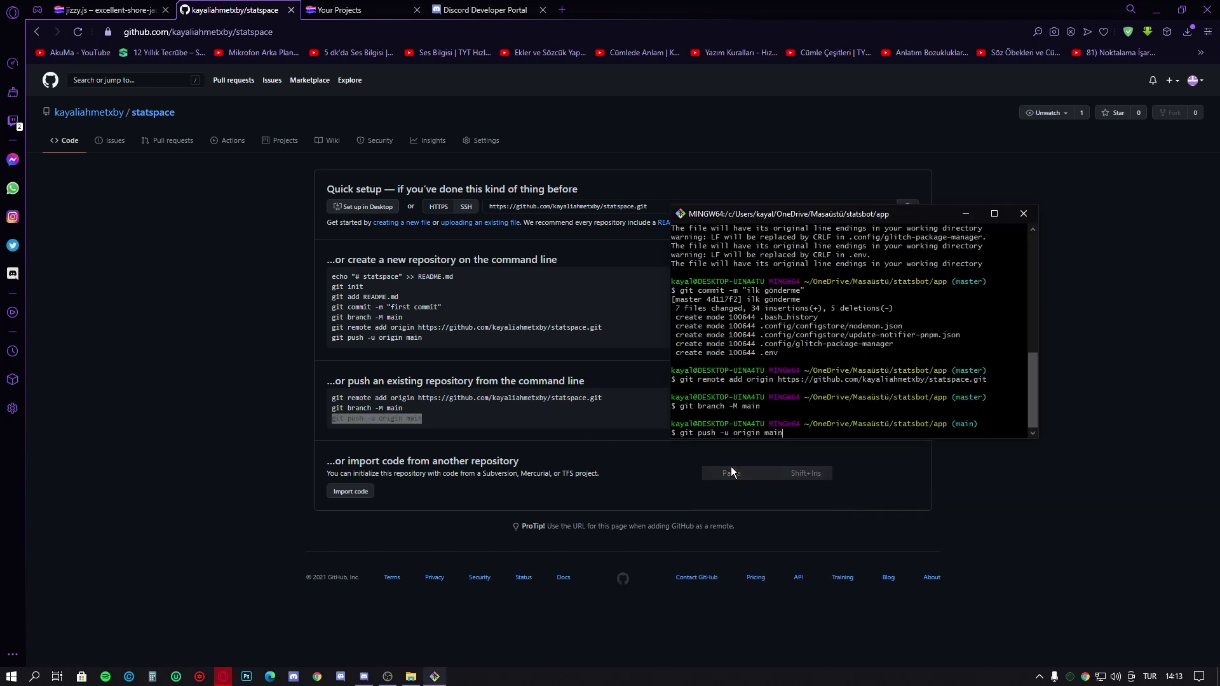
pyautogui.press('Return')
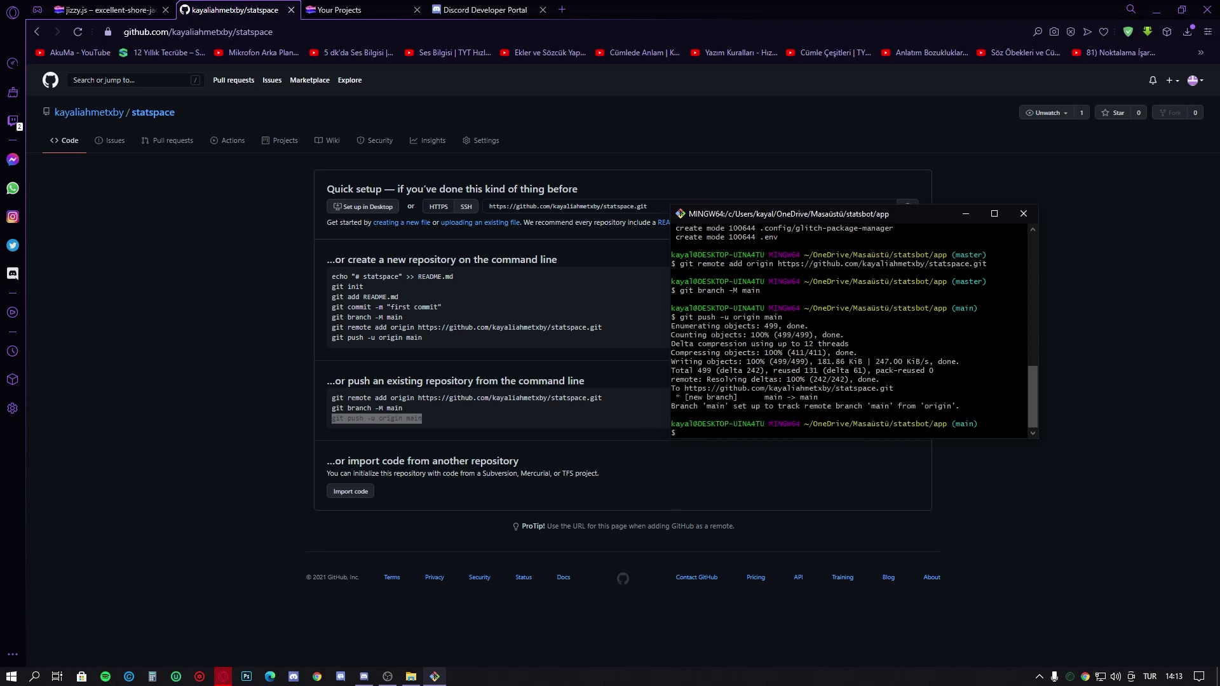
pyautogui.click(1024, 215)
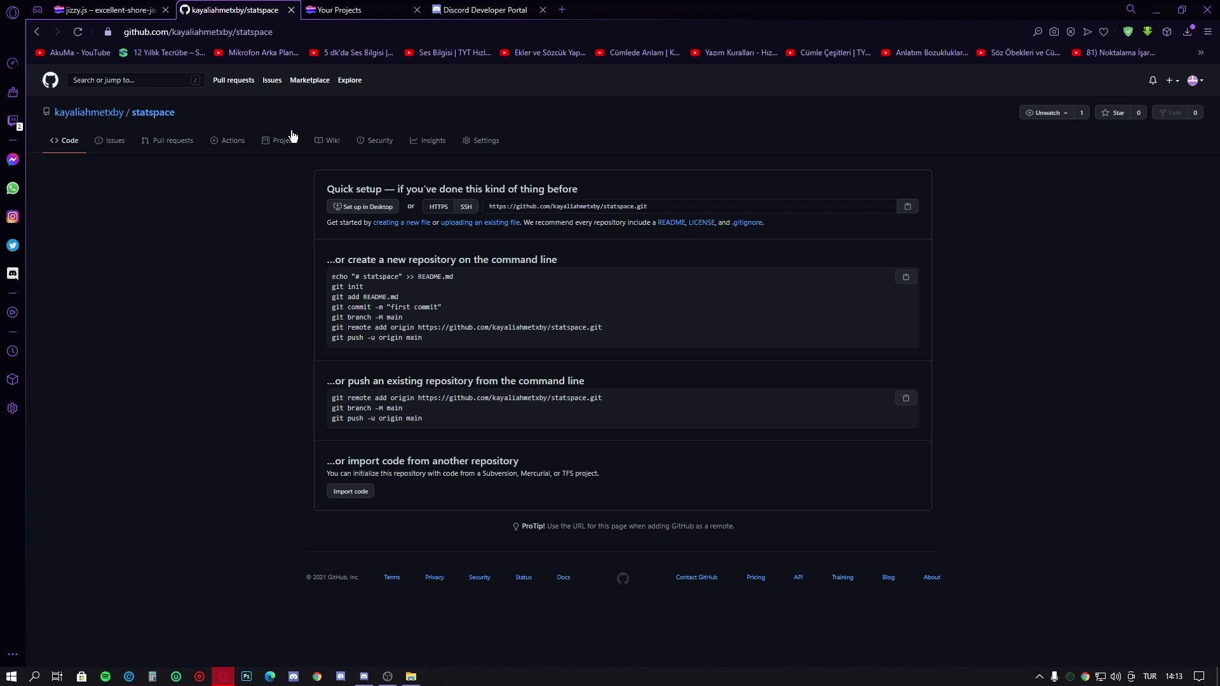
# Step: Reload the statspace repository and copy its HTTPS clone URL from the Code menu
pyautogui.click(476, 15)
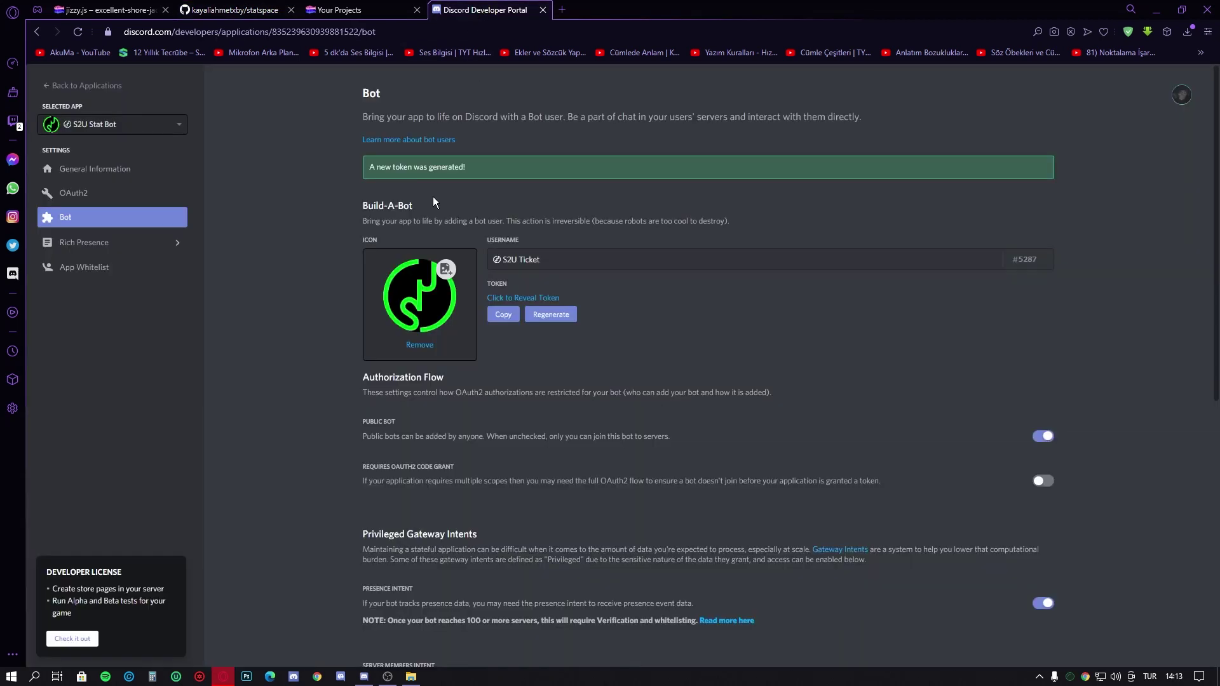
pyautogui.scroll(-2, 1050, 511)
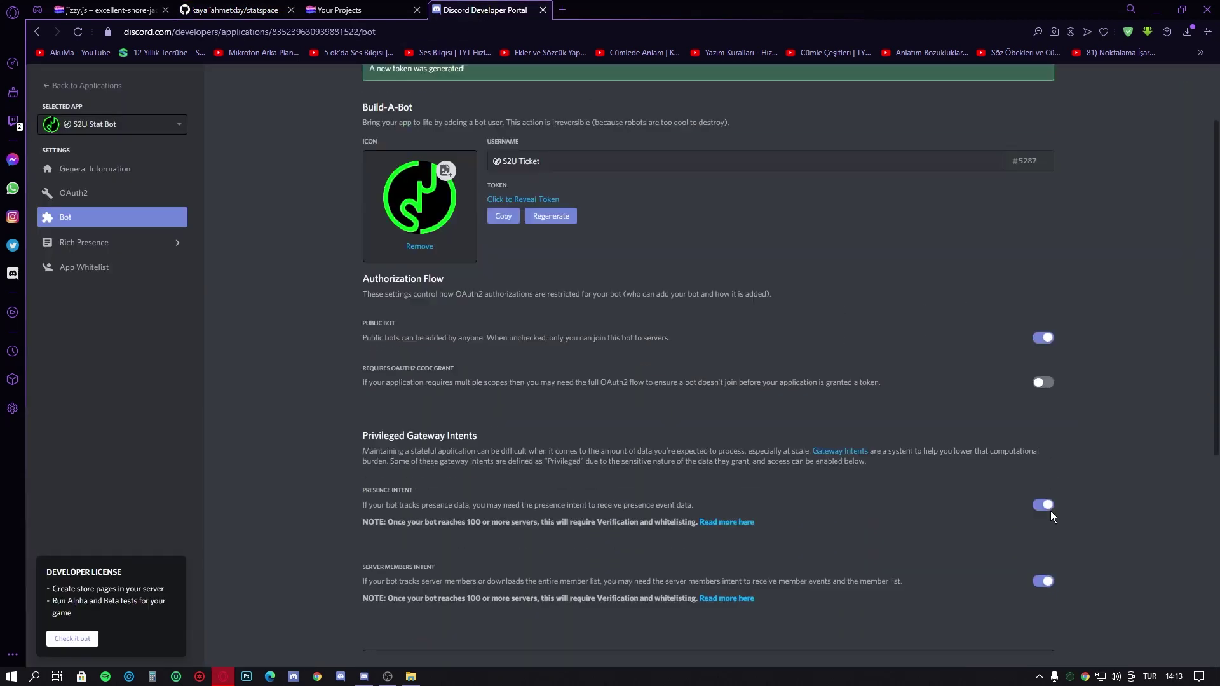
pyautogui.scroll(-3, 1050, 495)
pyautogui.scroll(-1, 905, 432)
pyautogui.scroll(6, 763, 388)
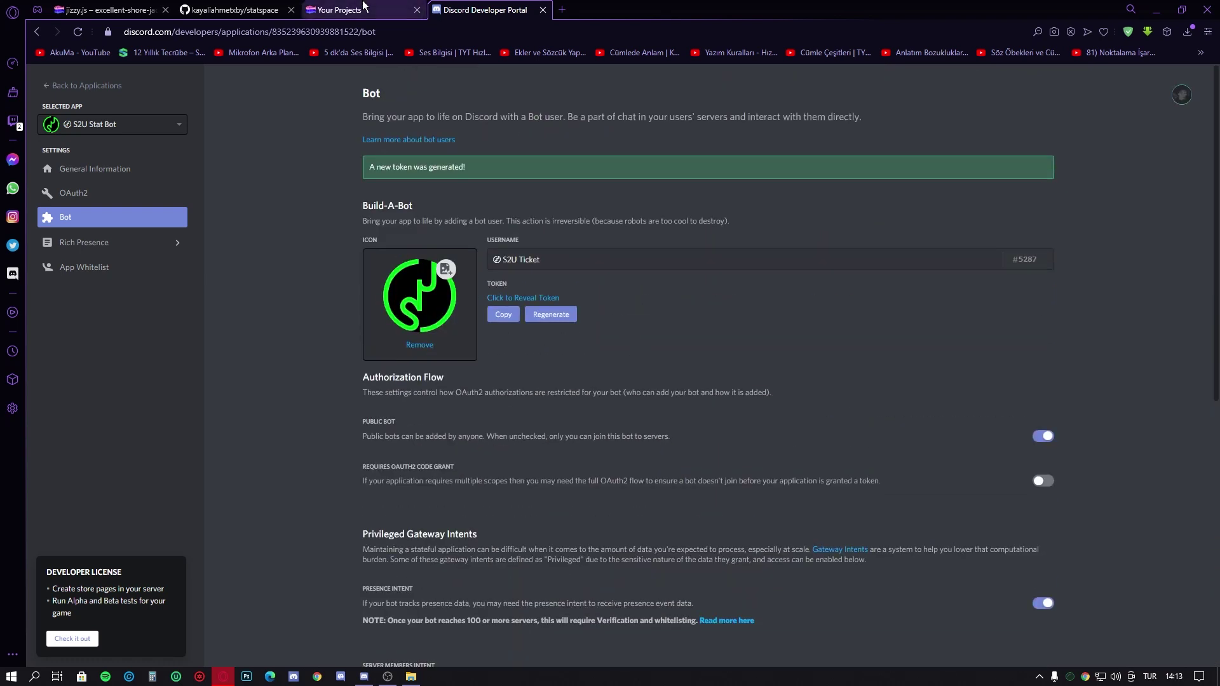
pyautogui.click(235, 10)
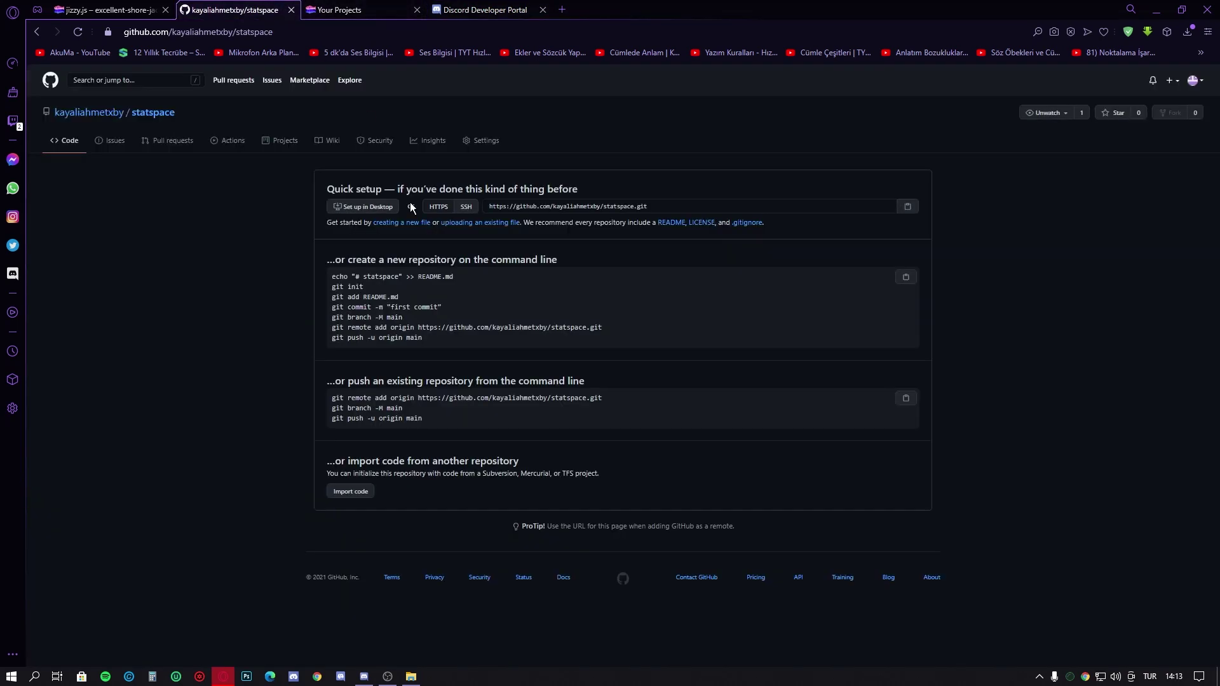
pyautogui.click(75, 33)
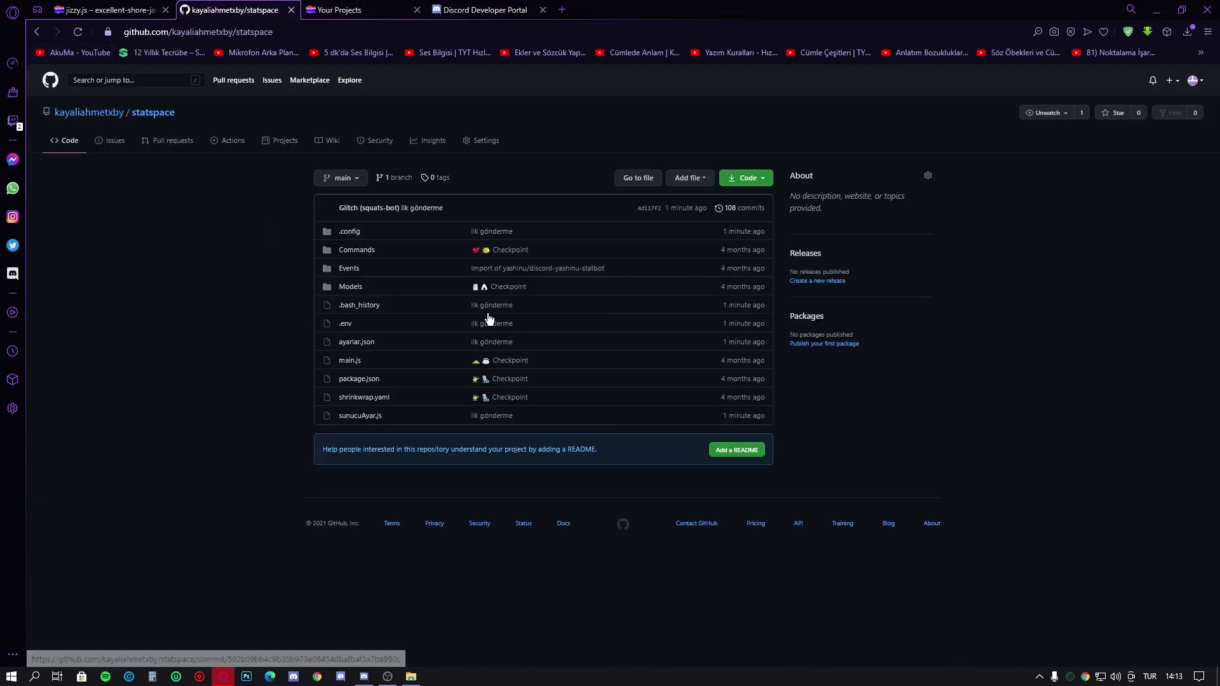
pyautogui.click(743, 179)
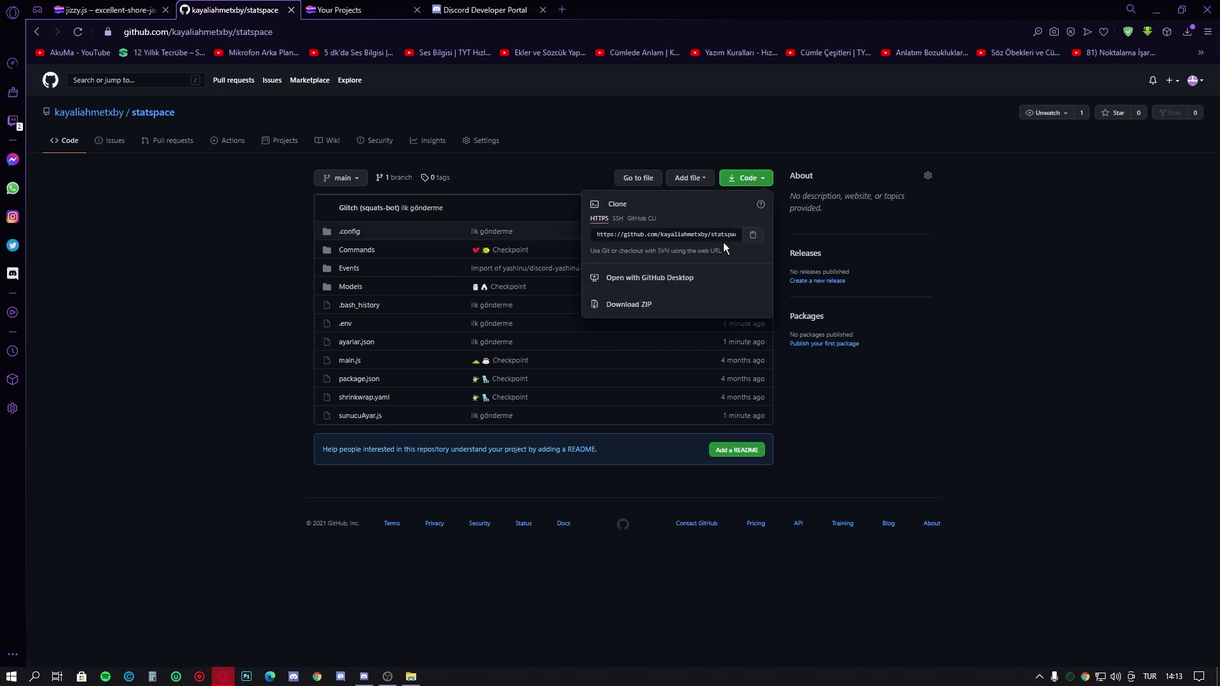
pyautogui.click(699, 235)
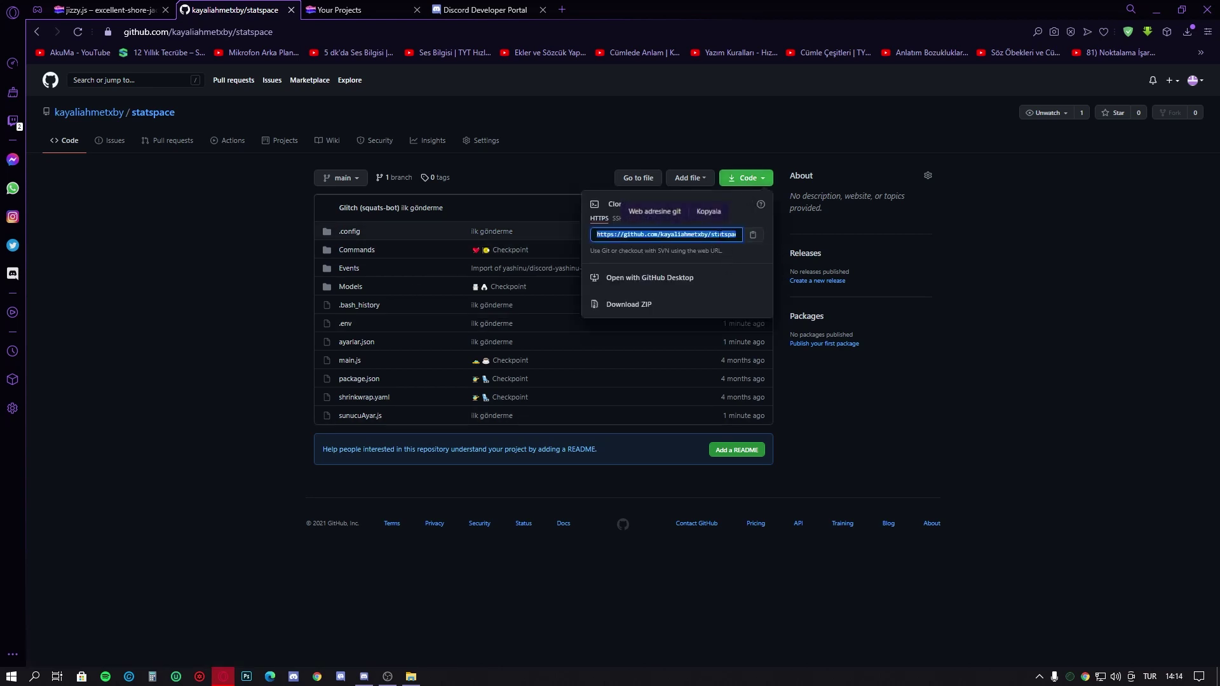
# Step: Paste the statspace URL into Glitch's Import from GitHub prompt
pyautogui.click(367, 9)
pyautogui.click(1011, 371)
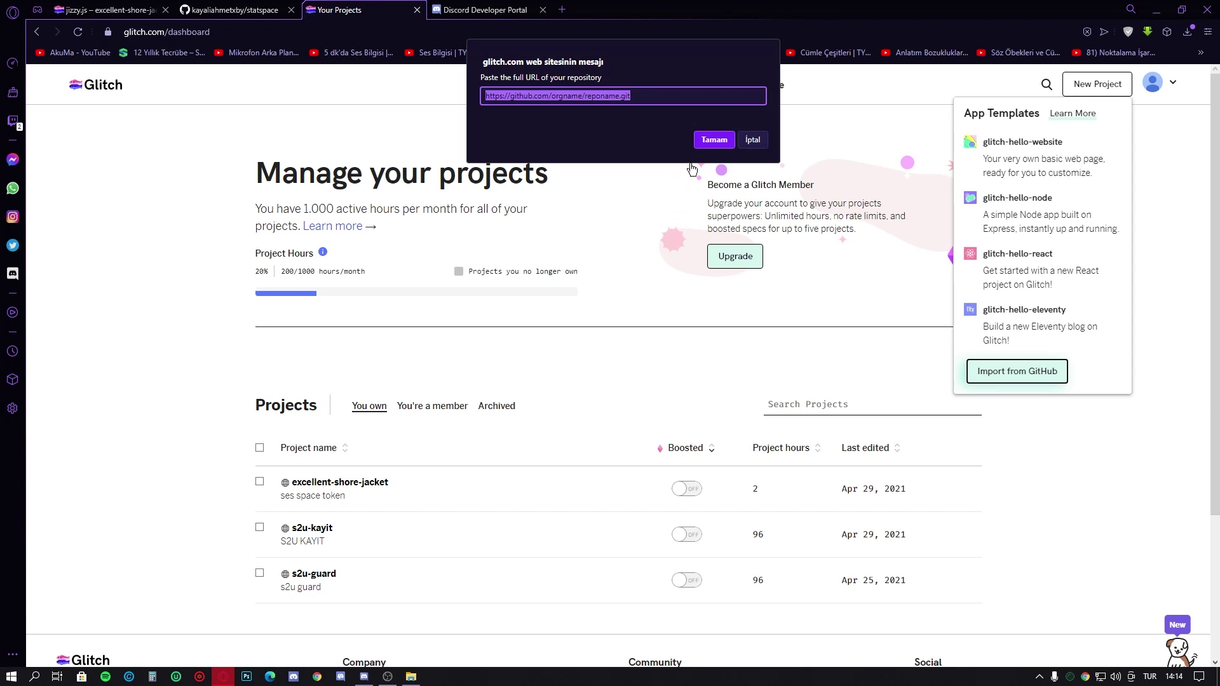
pyautogui.write('https://github.com/kayaliahmetxby/statspace.git')
# Step: Confirm the import with Tamam, creating project shadowed-flawless-watchmaker
pyautogui.click(715, 139)
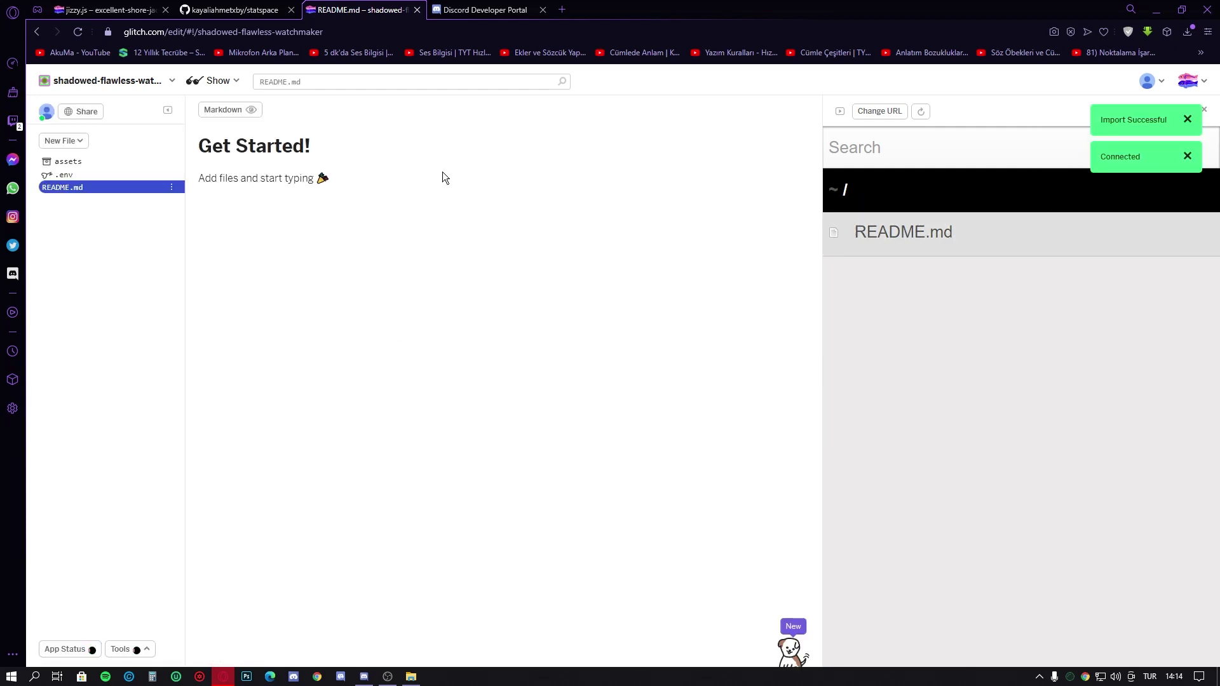
# Step: Browse Stat.js, Top.js, main.js, ayarlar.json, package.json, sunucuAyar.js, messageStats.js and ready.js
pyautogui.click(63, 174)
pyautogui.click(65, 200)
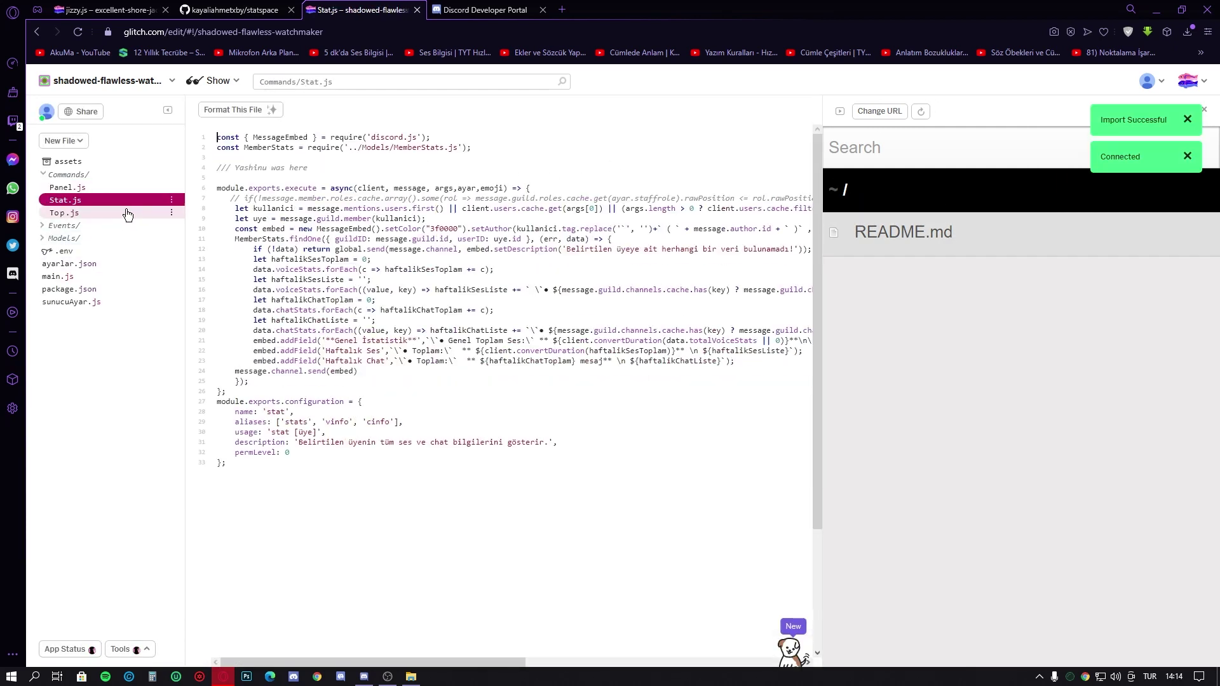
pyautogui.click(128, 214)
pyautogui.scroll(-5, 381, 441)
pyautogui.scroll(4, 237, 409)
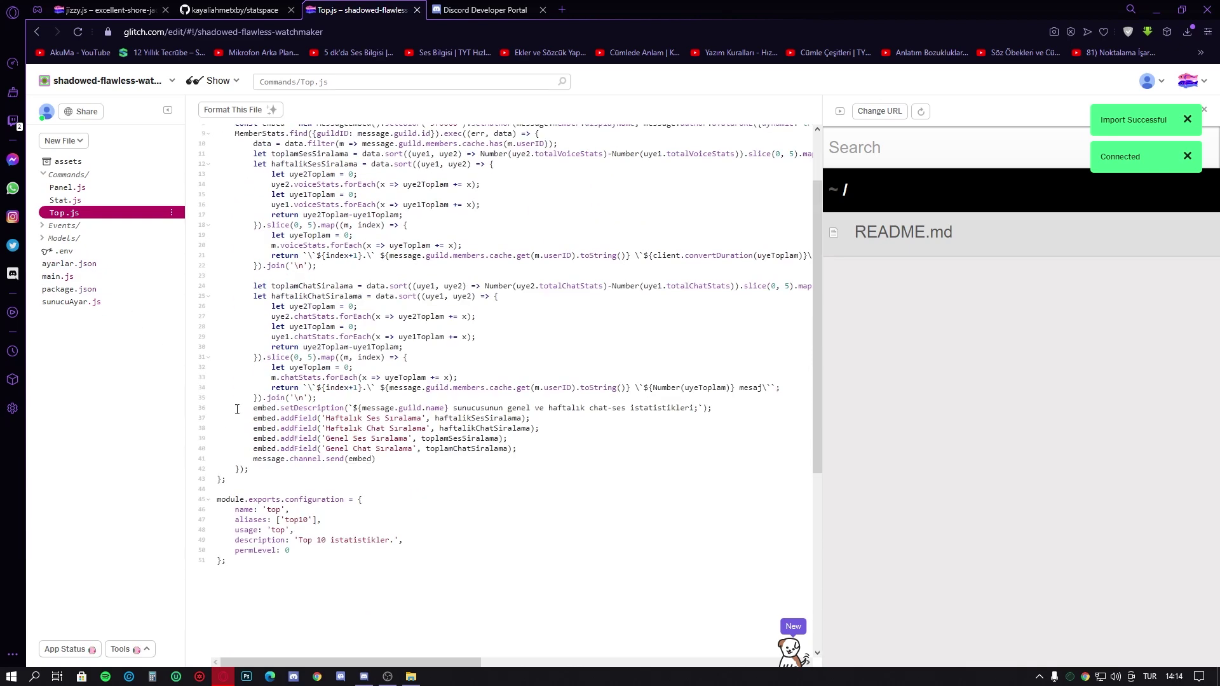
pyautogui.click(58, 277)
pyautogui.click(69, 263)
pyautogui.click(70, 289)
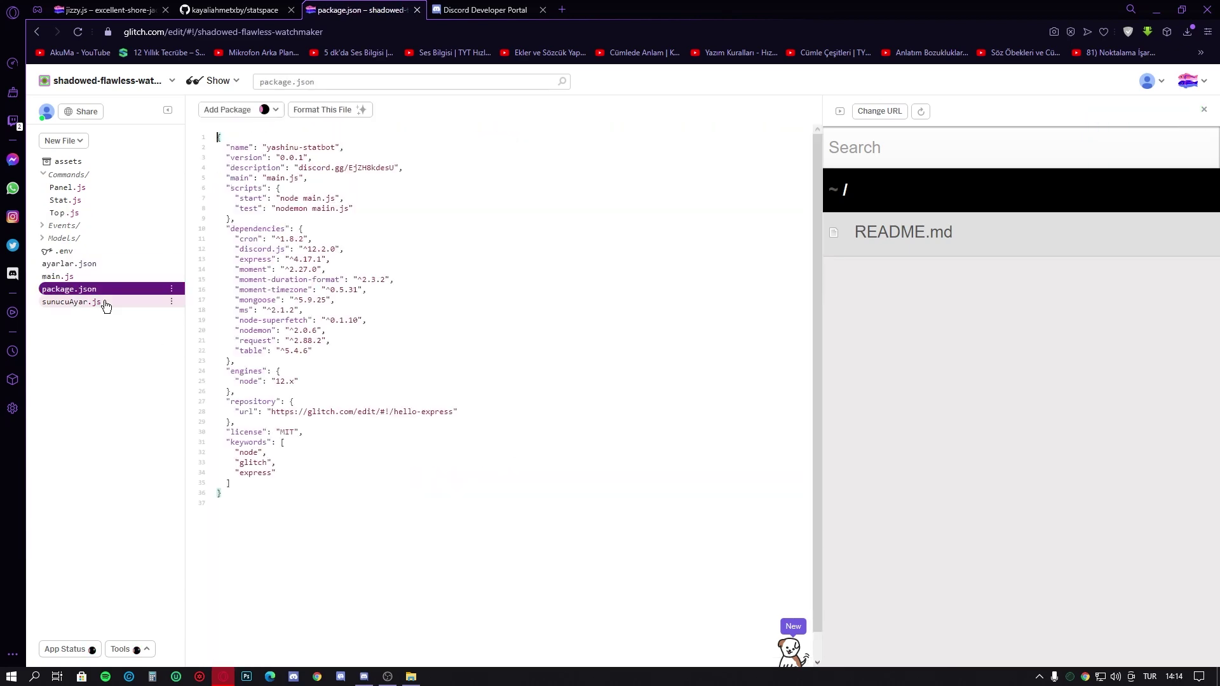
pyautogui.click(106, 303)
pyautogui.click(108, 227)
pyautogui.click(111, 238)
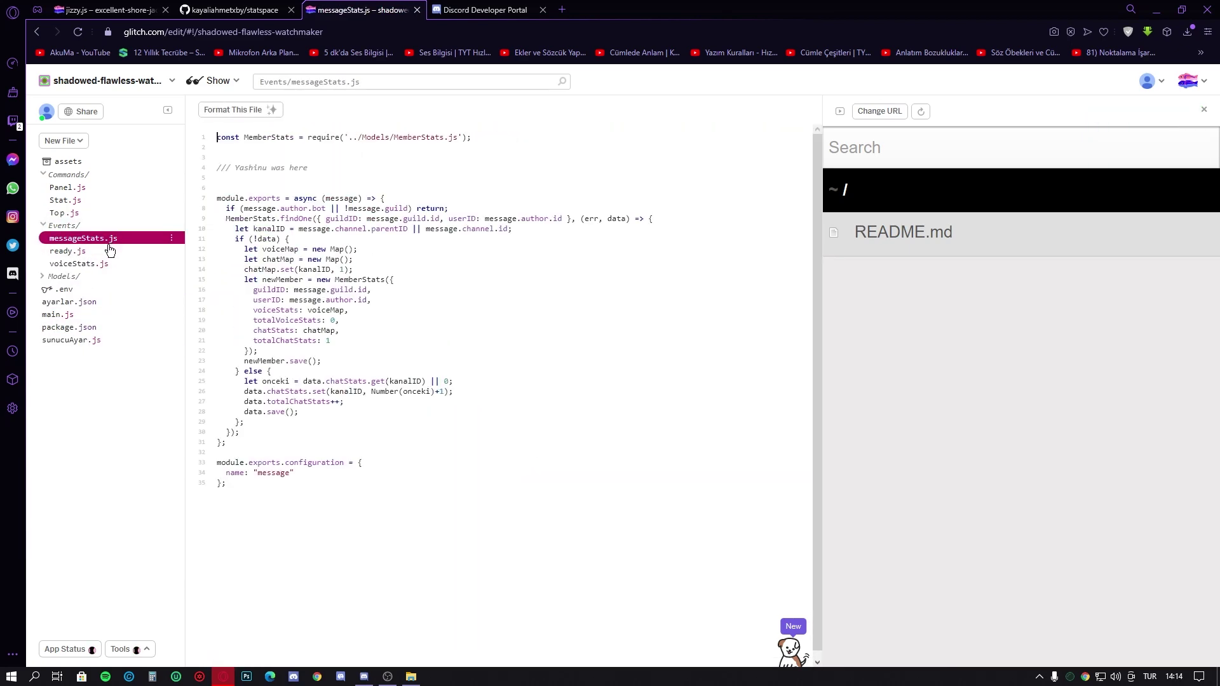
pyautogui.click(110, 251)
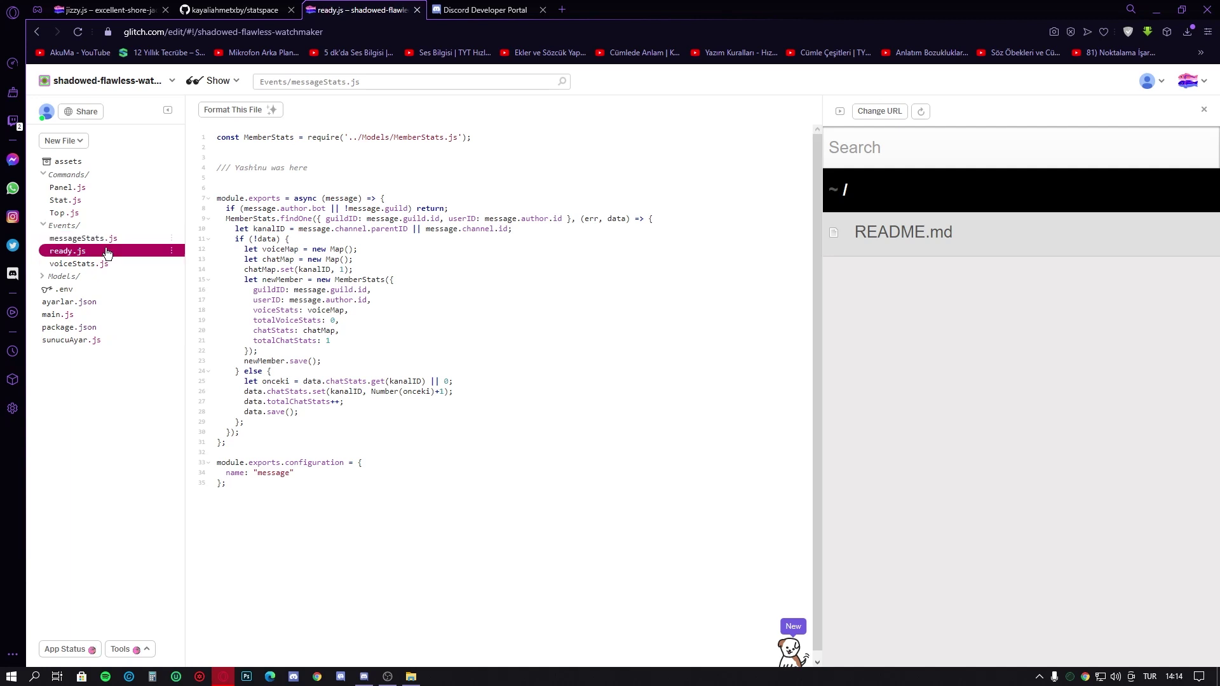
# Step: Close the preview pane, revisit Panel.js, Stat.js and Top.js, then go to the Discord bot page
pyautogui.click(1203, 109)
pyautogui.click(117, 163)
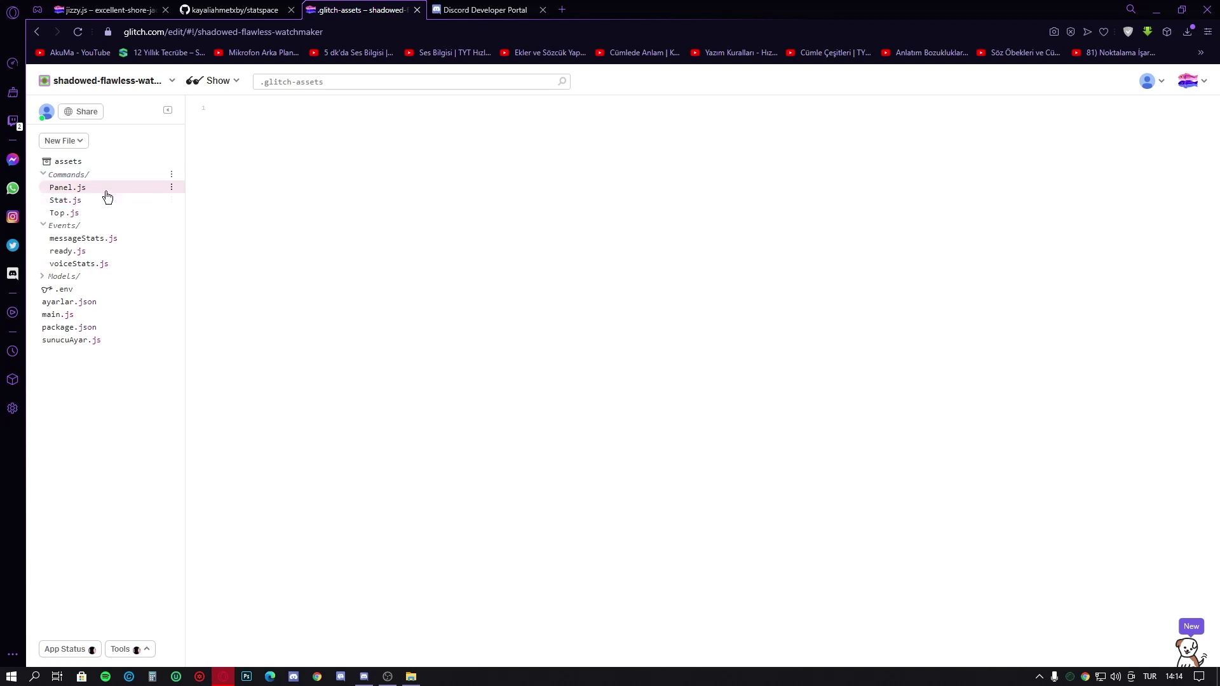
pyautogui.click(110, 190)
pyautogui.click(106, 202)
pyautogui.click(105, 214)
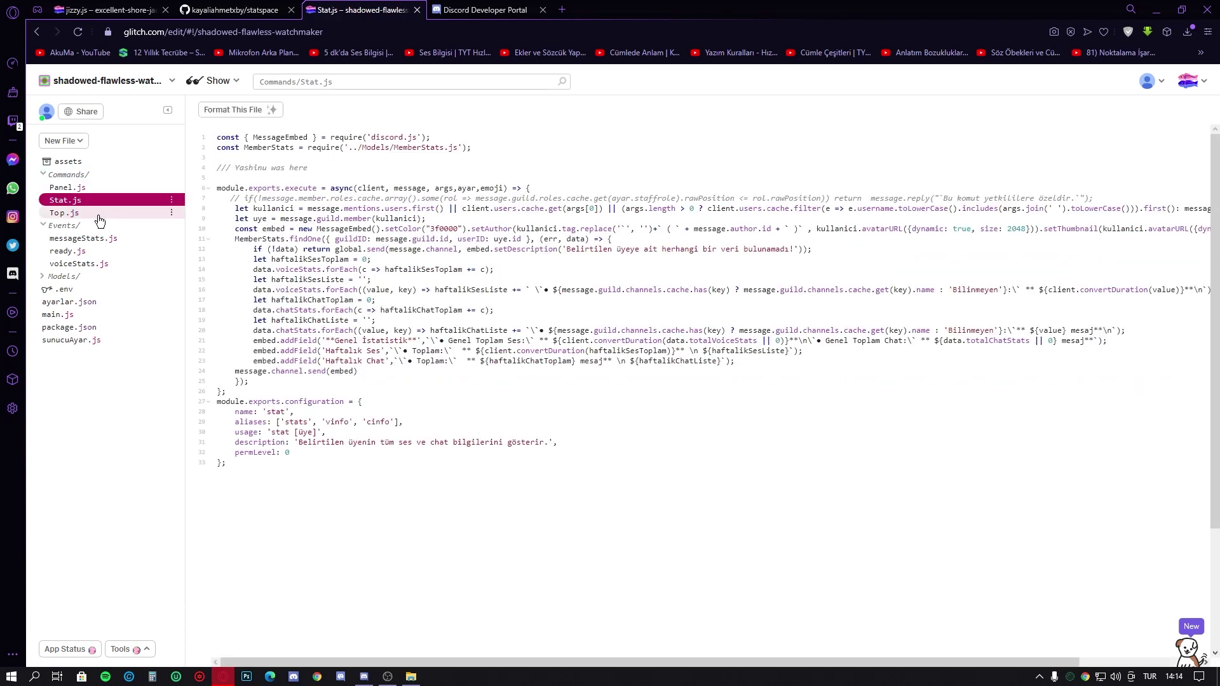
pyautogui.moveTo(403, 369); pyautogui.dragTo(273, 259)
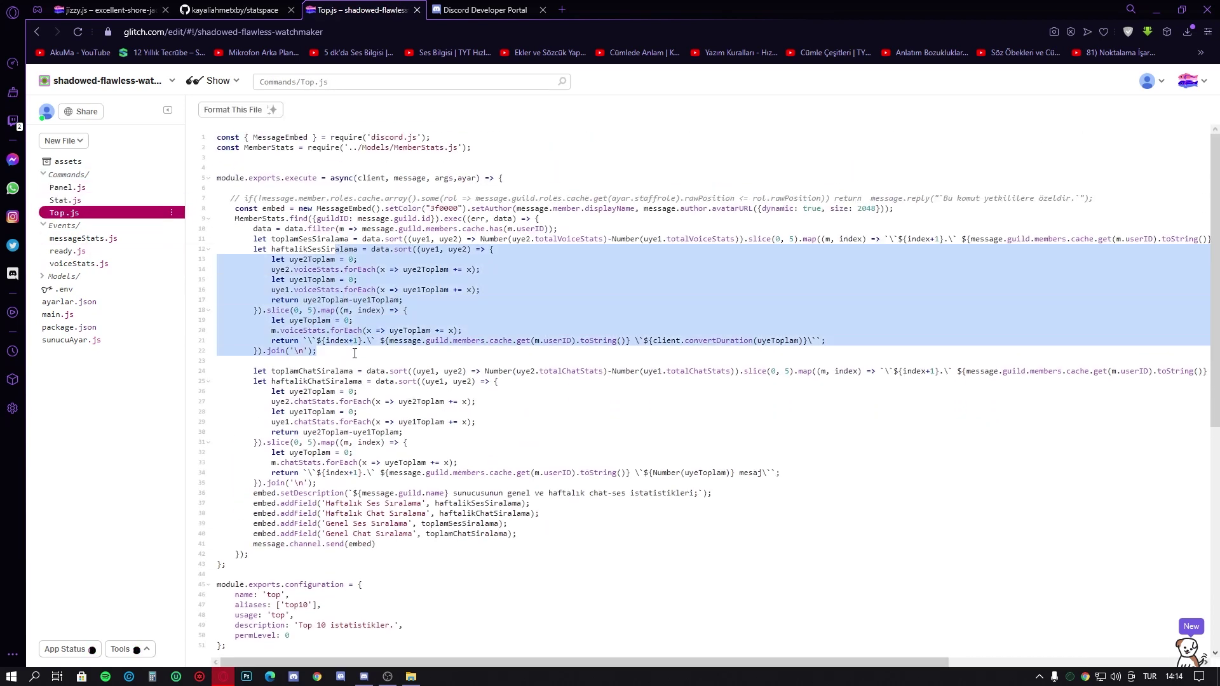
pyautogui.click(316, 351)
pyautogui.scroll(-2, 351, 413)
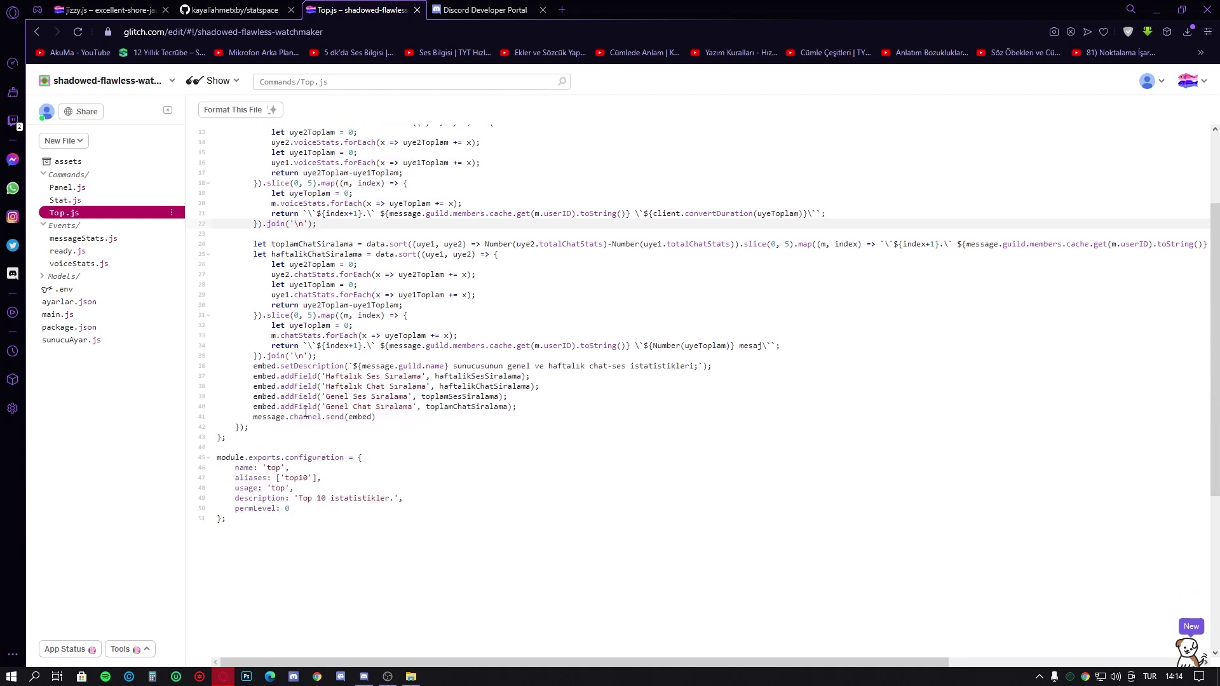
pyautogui.scroll(2, 306, 411)
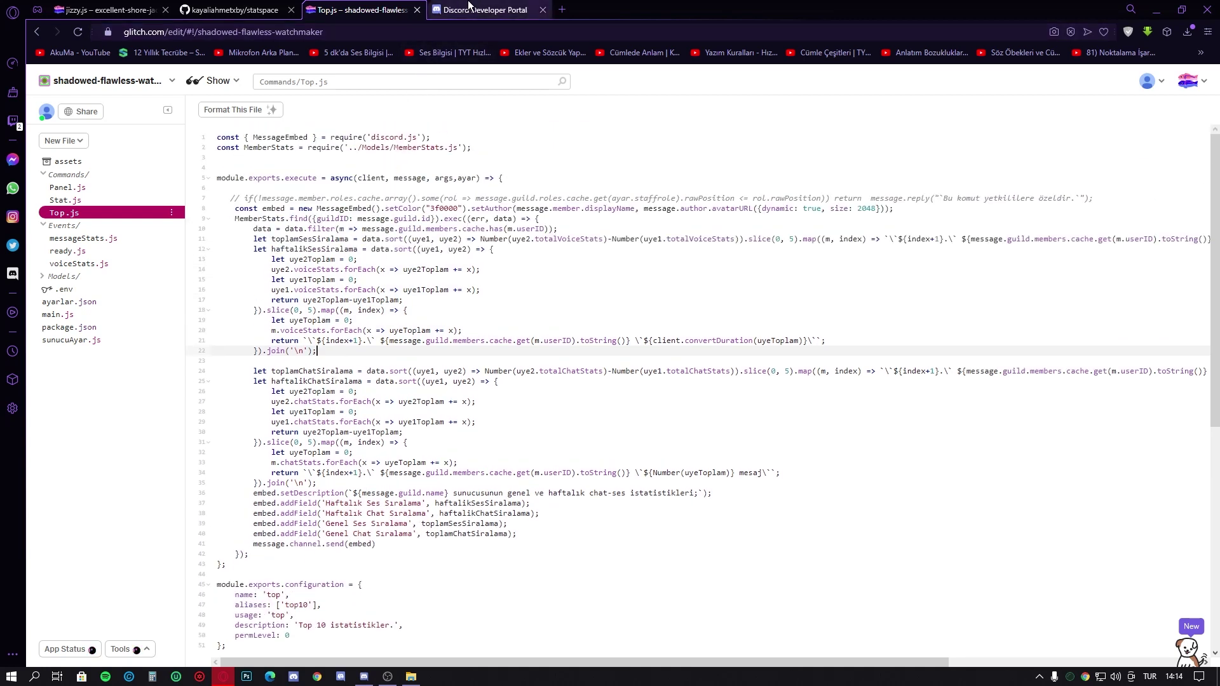
pyautogui.click(469, 8)
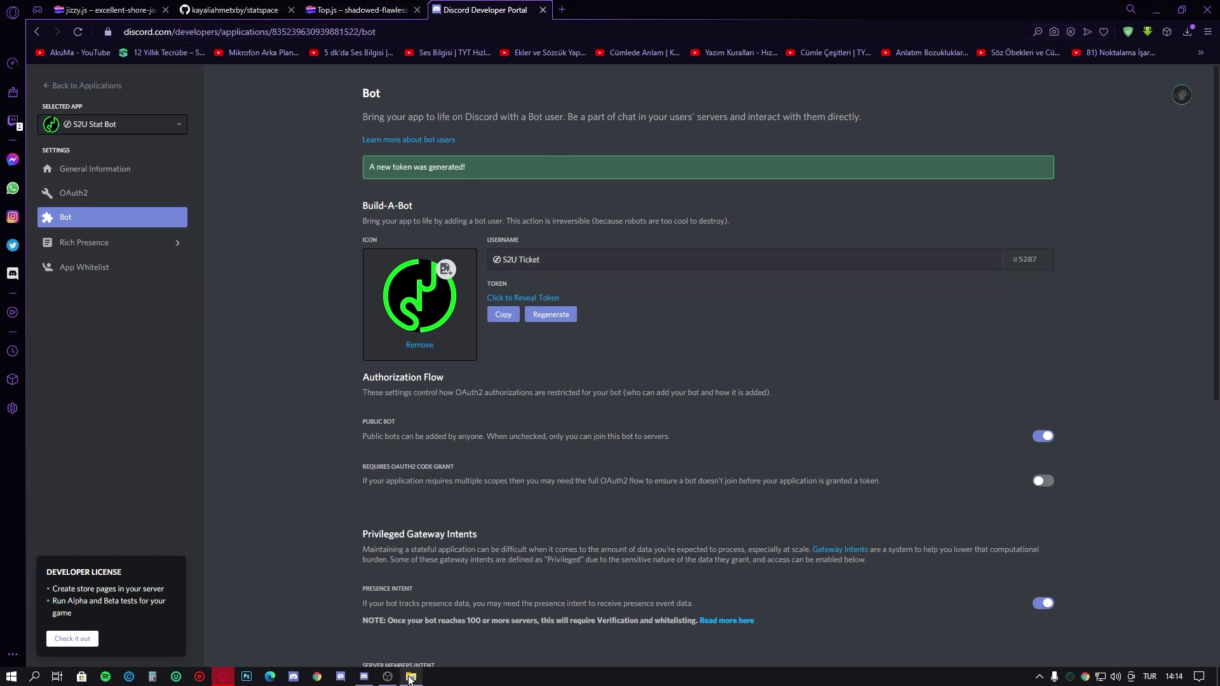
# Step: Return to the Glitch project's Top.js file showing the 'top' command and 'top10' alias
pyautogui.click(302, 7)
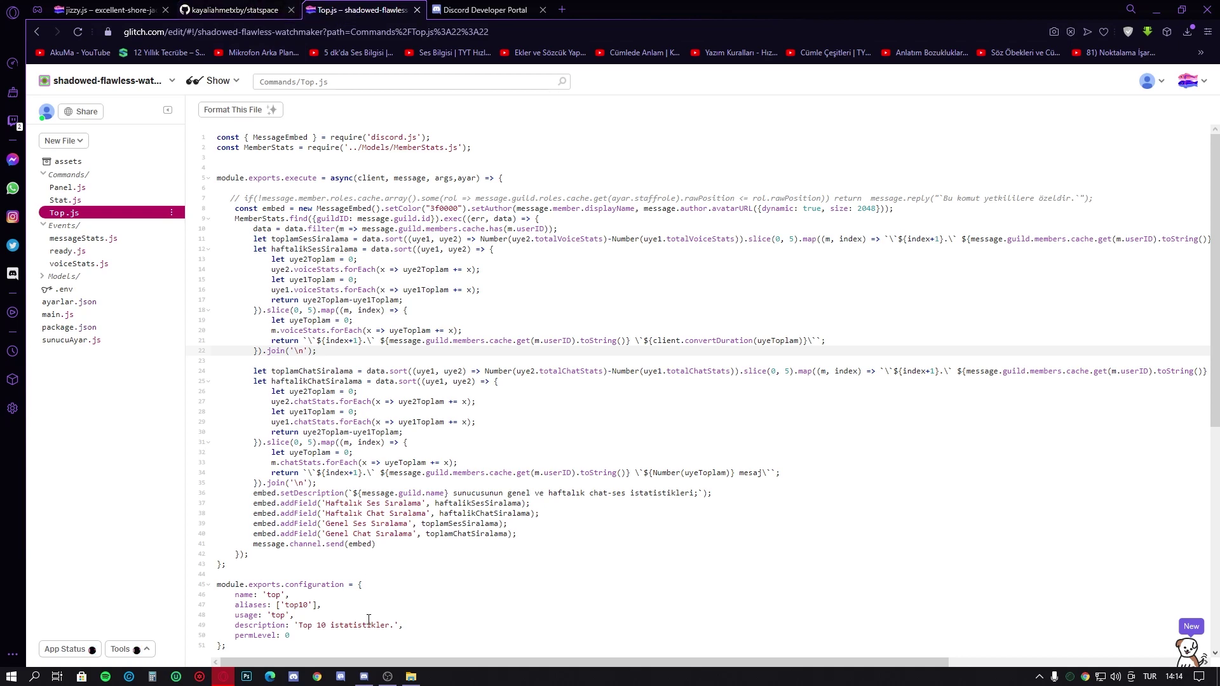
pyautogui.moveTo(387, 676)
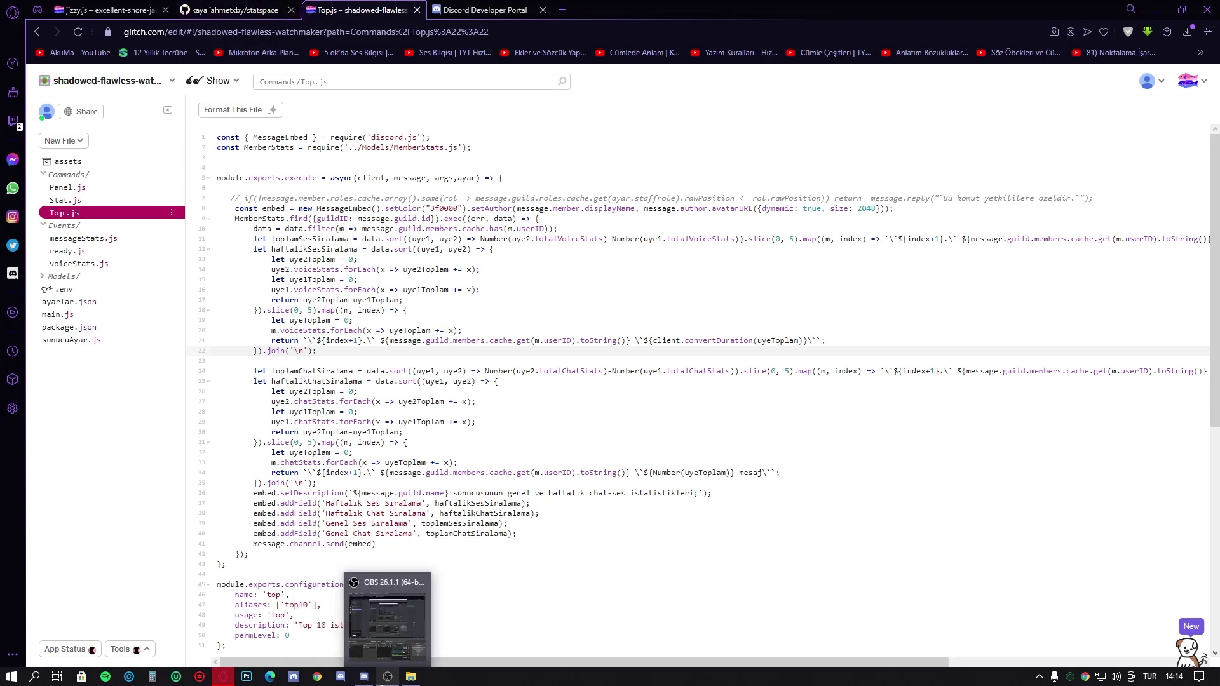
# Step: Restore the OBS Studio window over the Glitch editor while recording continues
pyautogui.click(382, 683)
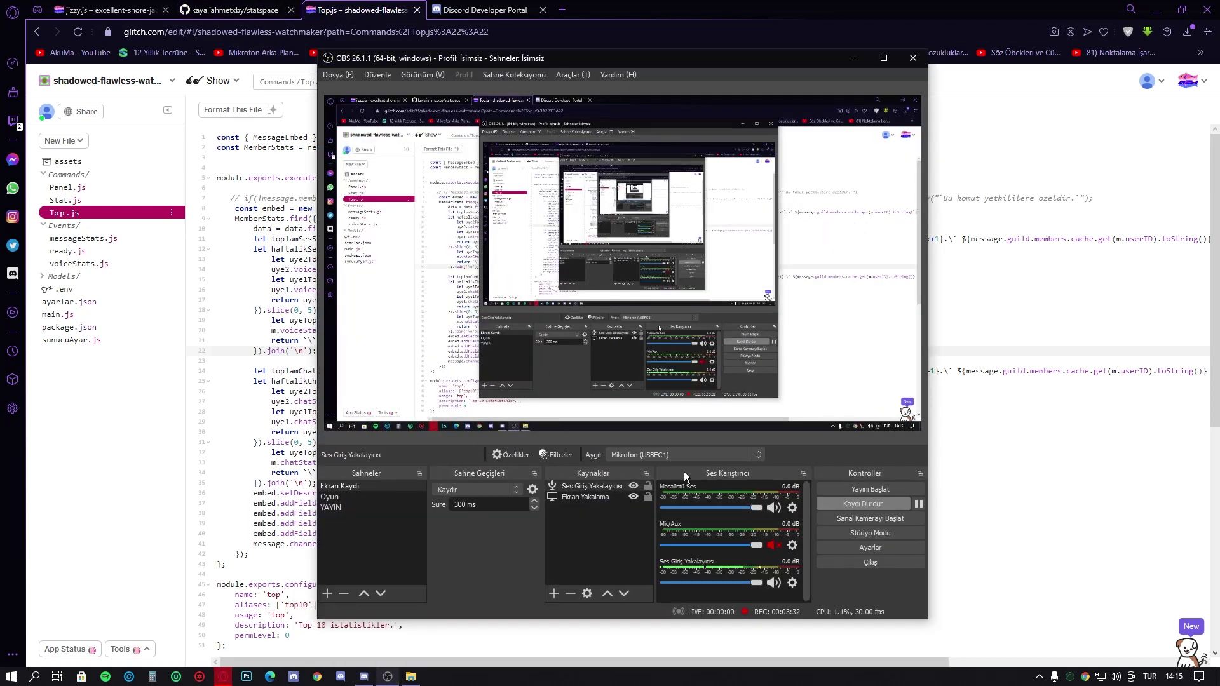